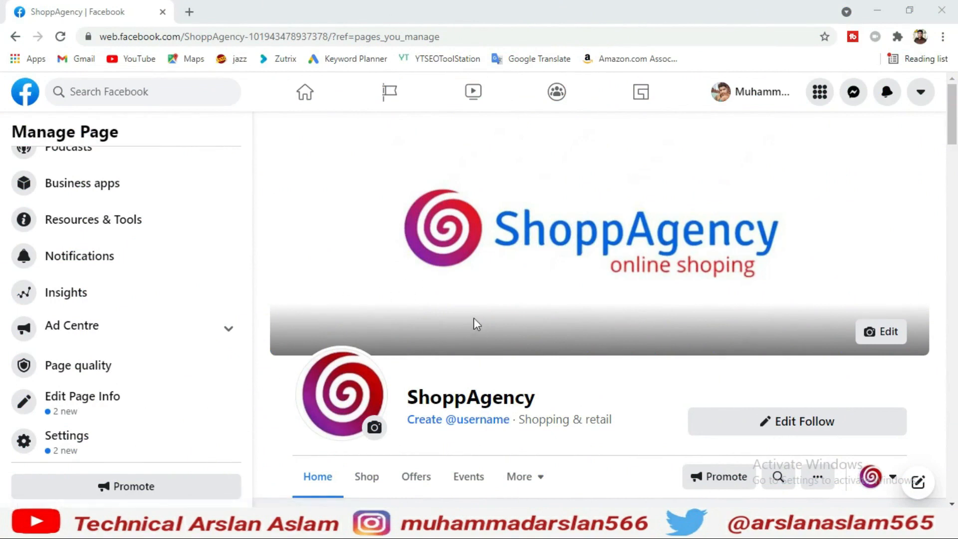
Step: Look over the ShoppAgency page, including its completed setup steps, posts and friend invitations
scroll(474, 324, "down", 3)
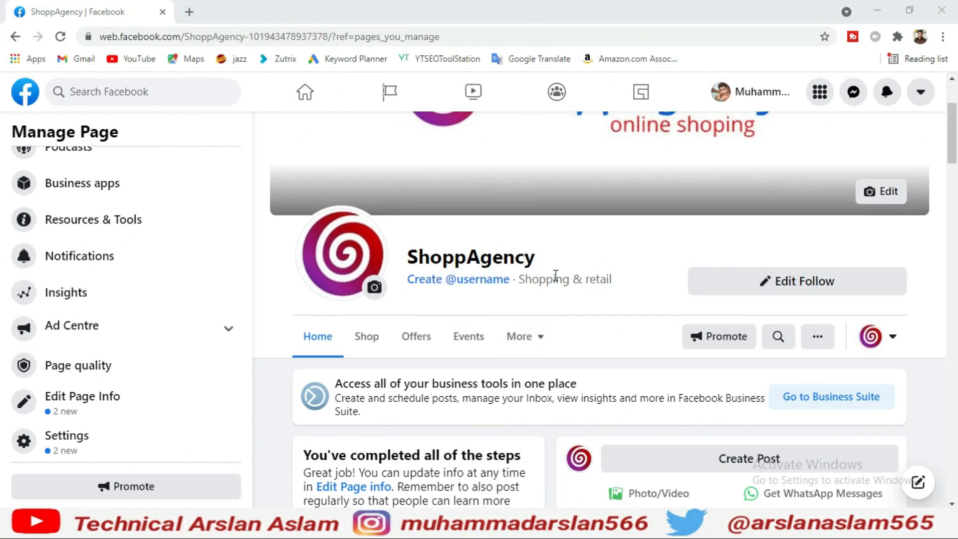
scroll(555, 275, "down", 3)
scroll(556, 275, "down", 10)
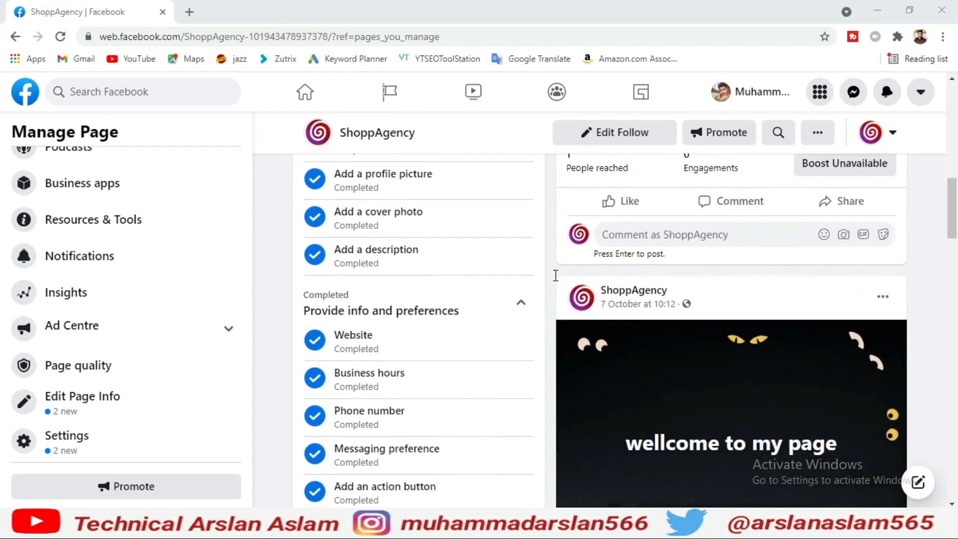
scroll(538, 279, "down", 2)
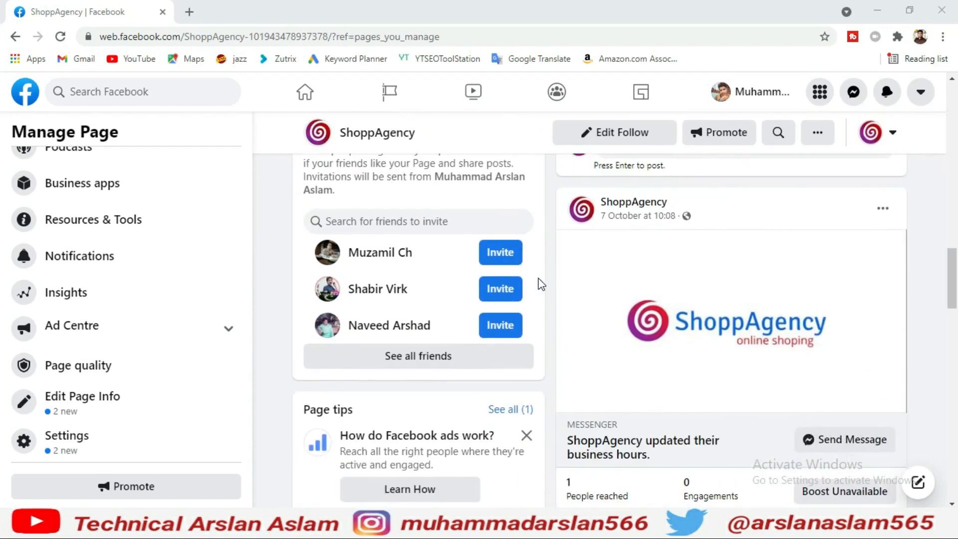
scroll(539, 280, "up", 5)
scroll(644, 315, "up", 10)
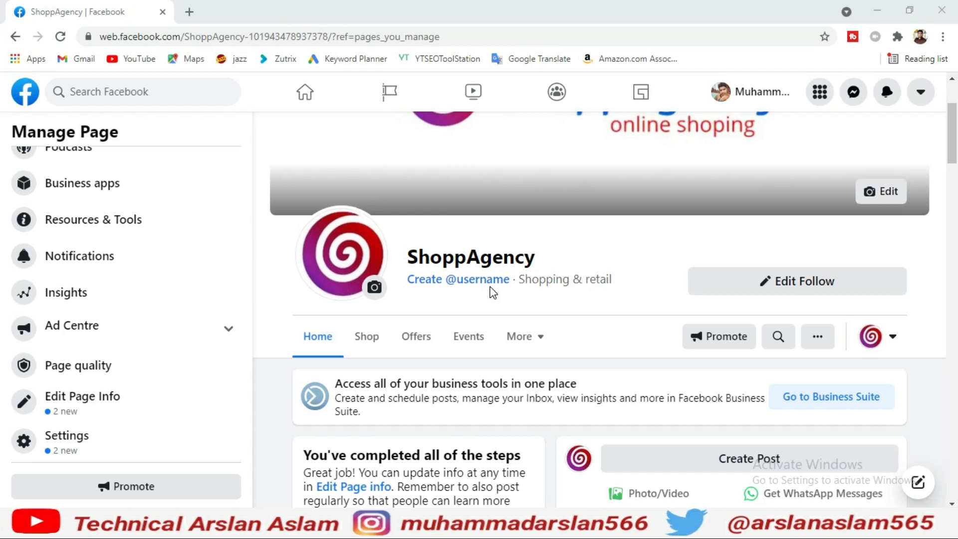
scroll(526, 304, "up", 2)
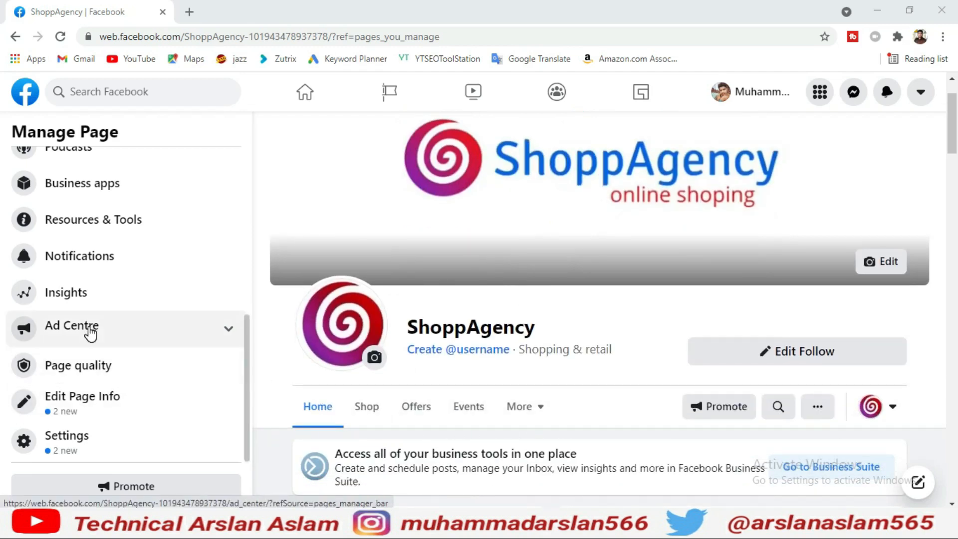
Step: Open the ShoppAgency page's settings and review the list of General options
scroll(167, 309, "up", 5)
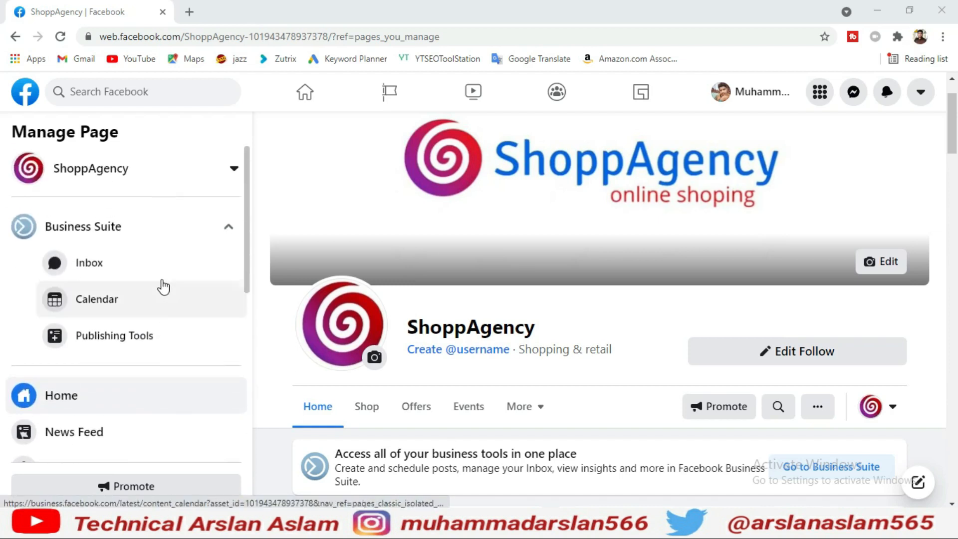
scroll(154, 279, "down", 6)
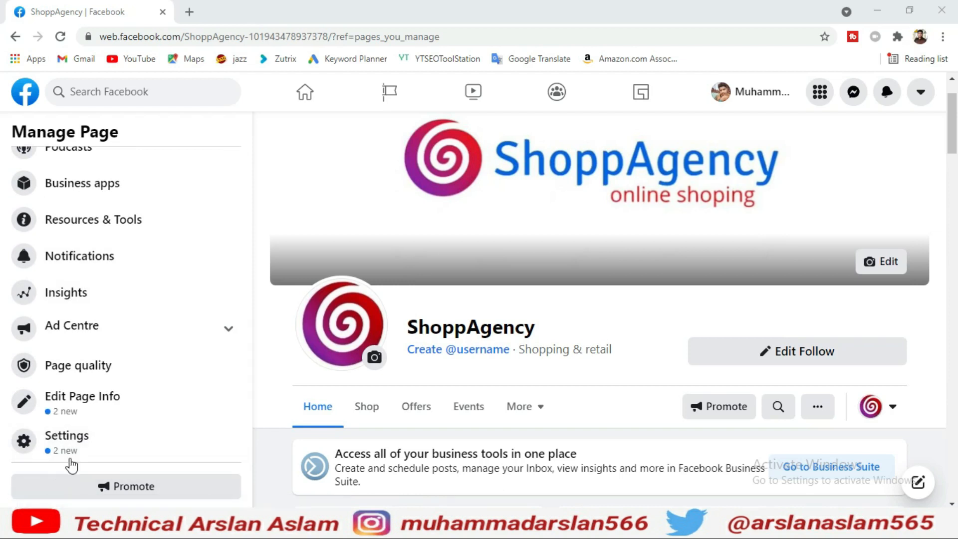
left_click(86, 452)
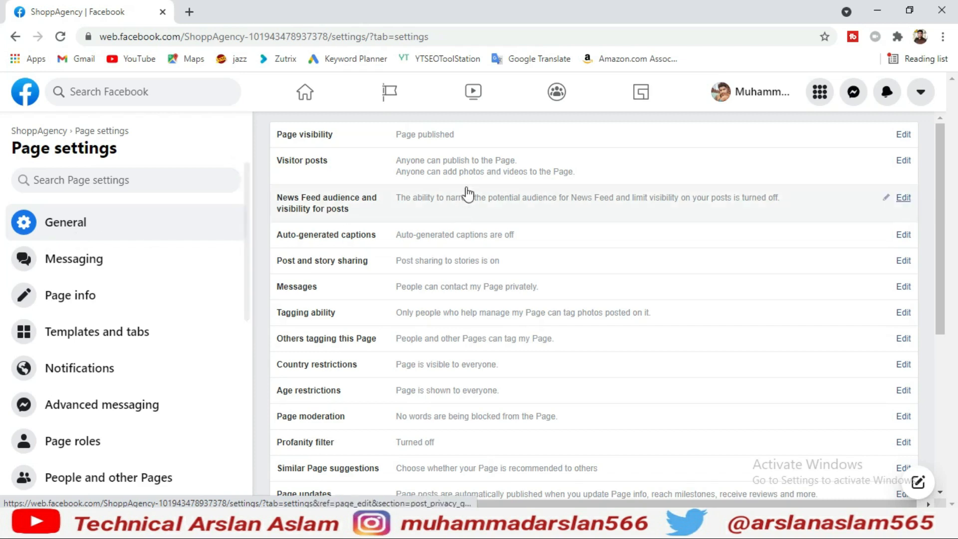
scroll(394, 310, "down", 5)
scroll(396, 312, "up", 5)
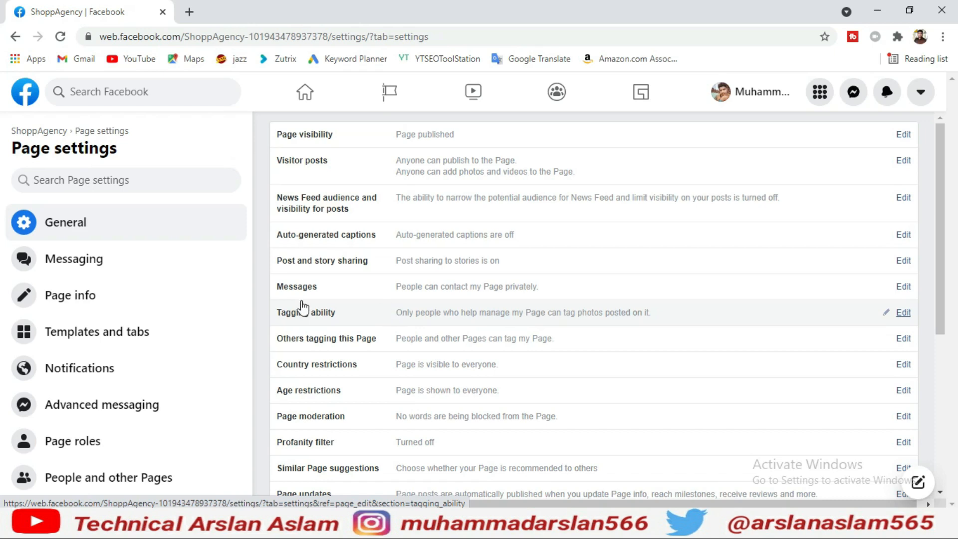
left_click(942, 36)
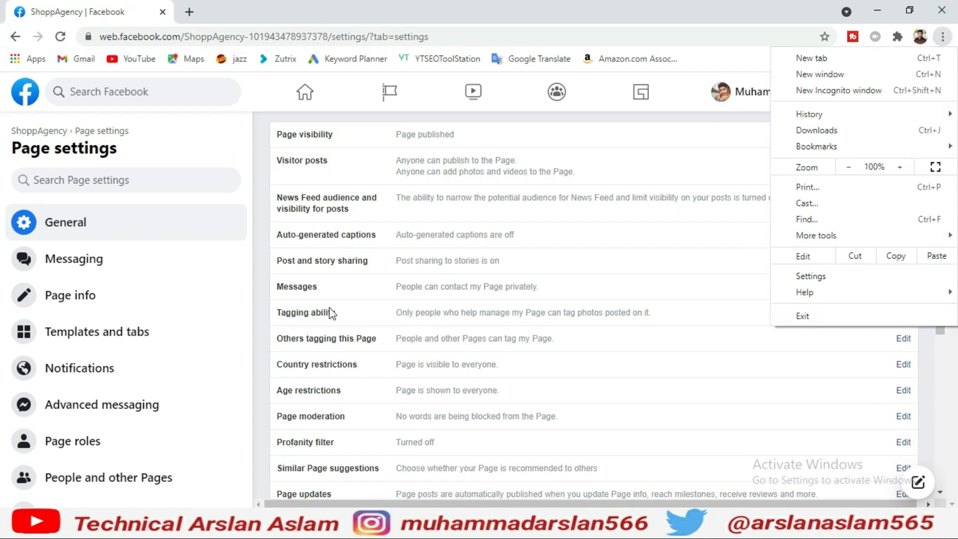
left_click(260, 274)
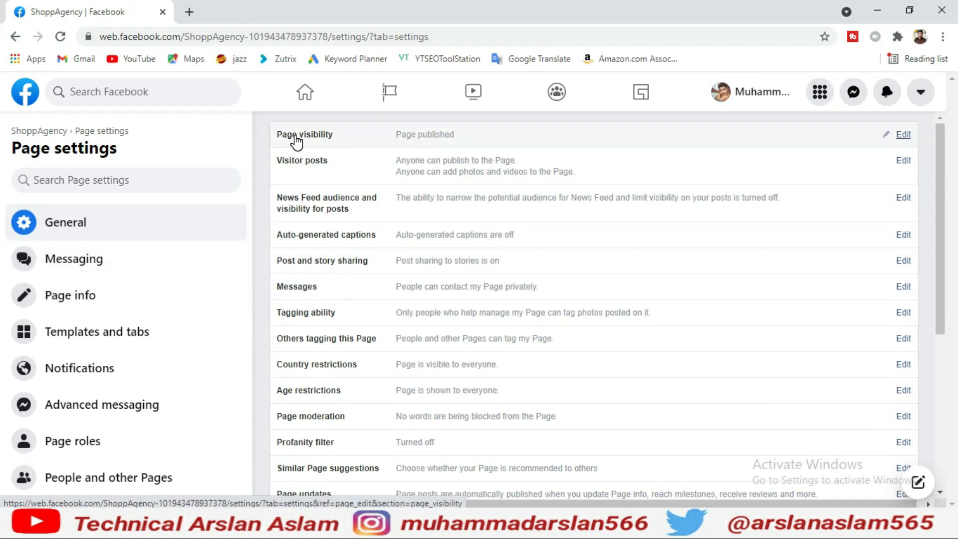
Step: Set Page visibility to Page published and save the change
left_click(413, 134)
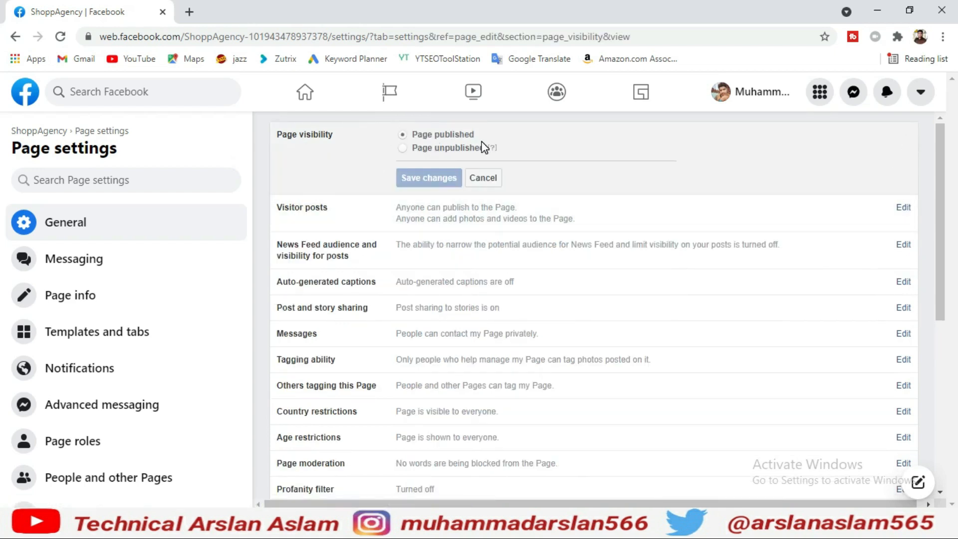
mouse_move(490, 148)
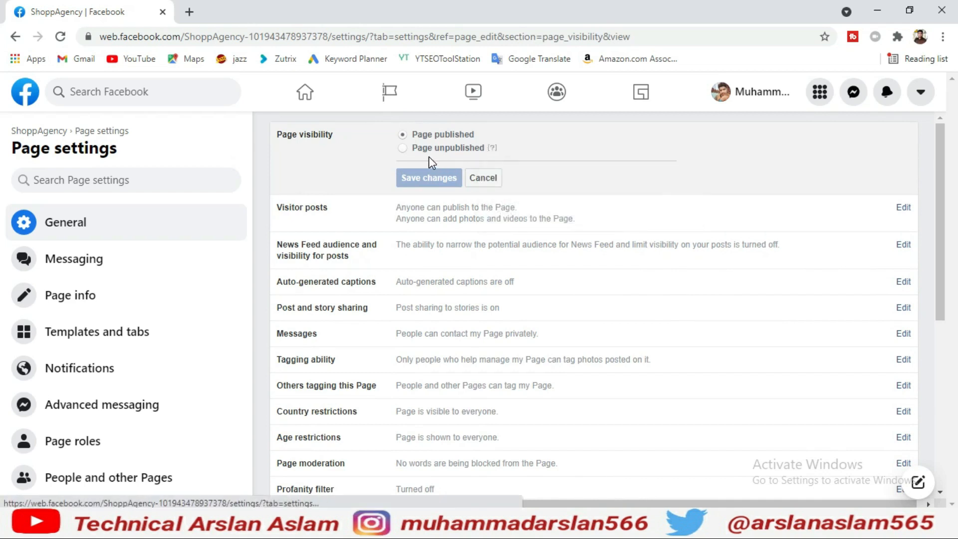
left_click(404, 148)
left_click(403, 136)
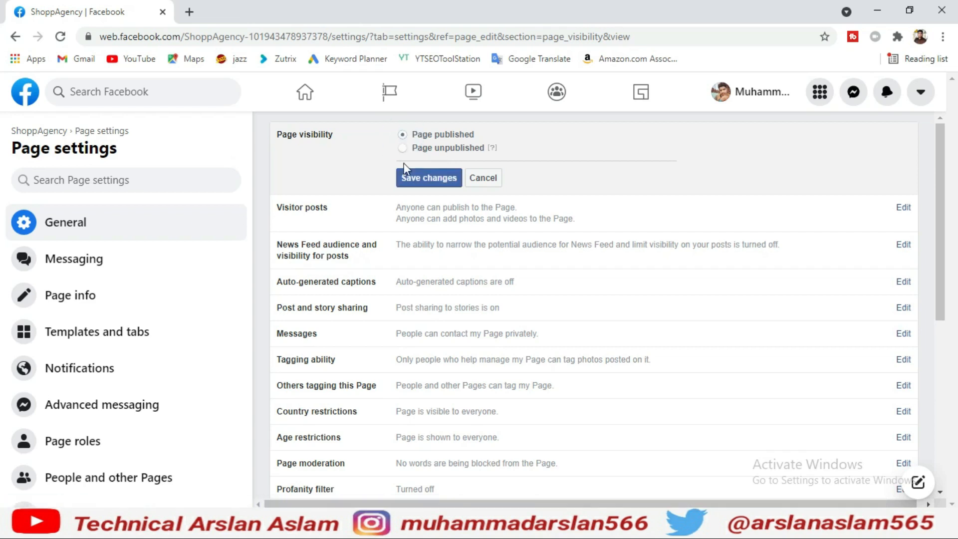
left_click(427, 178)
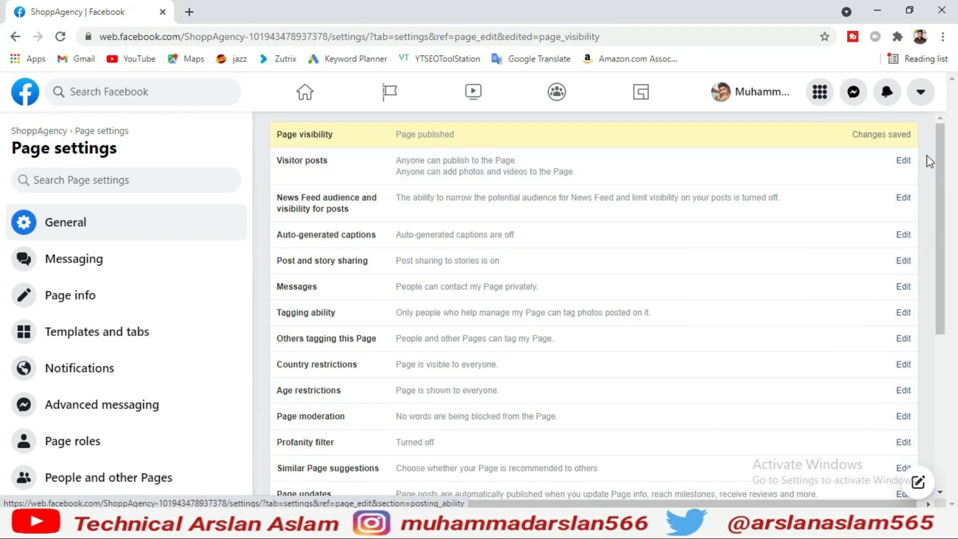
Step: Set Visitor posts to disable posts by other people on the Page and save the change
left_click(901, 163)
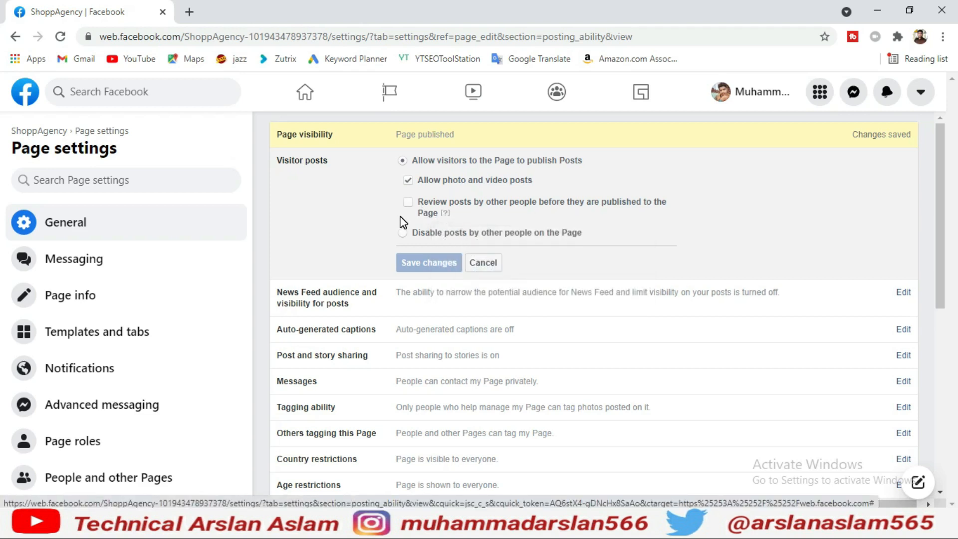
left_click(438, 234)
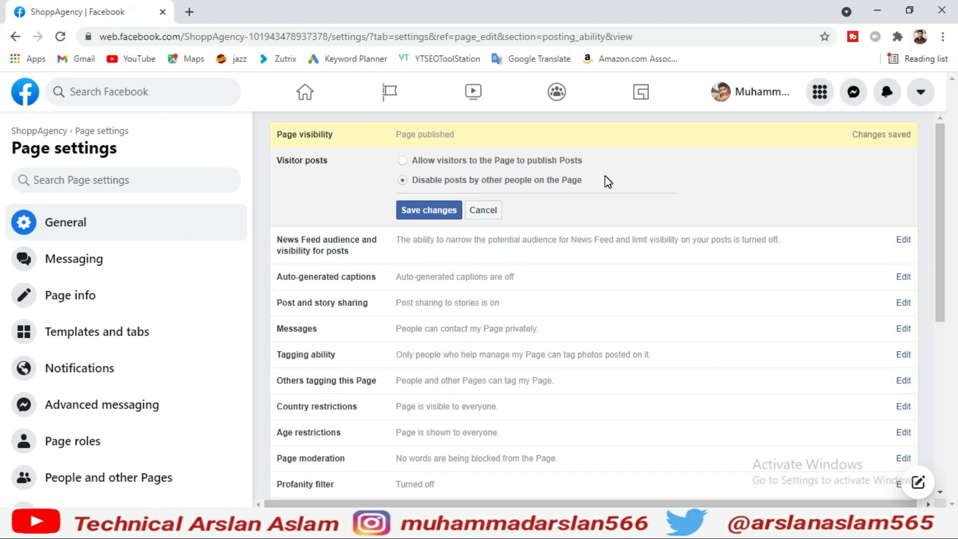
left_click(442, 211)
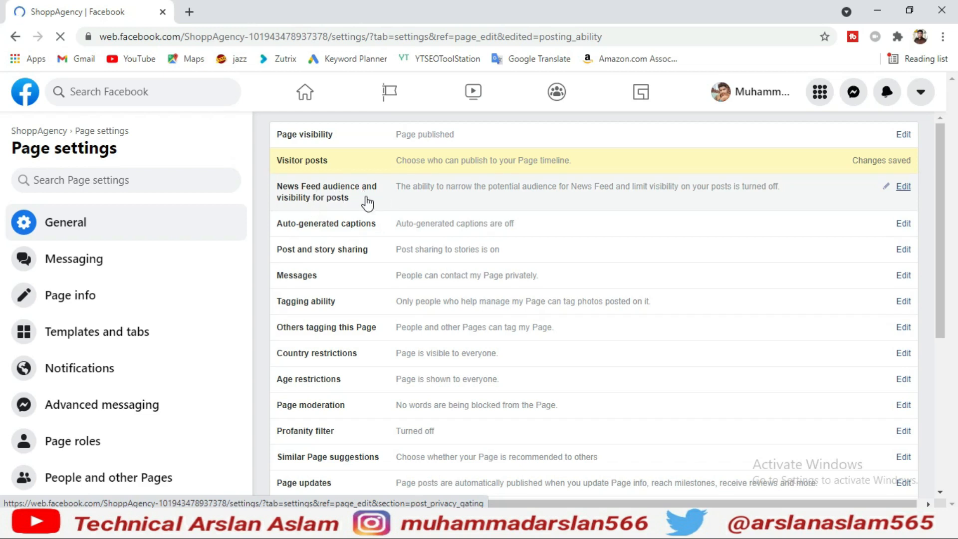
Step: Examine the option for News Feed audience and visibility for posts, and close it without saving
left_click(462, 191)
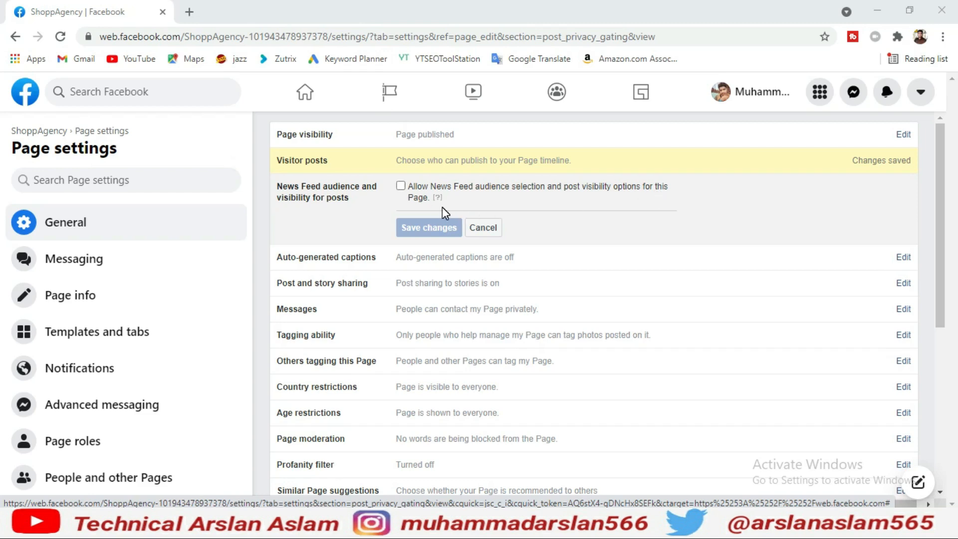
scroll(462, 208, "down", 1)
scroll(428, 200, "up", 1)
left_click(482, 228)
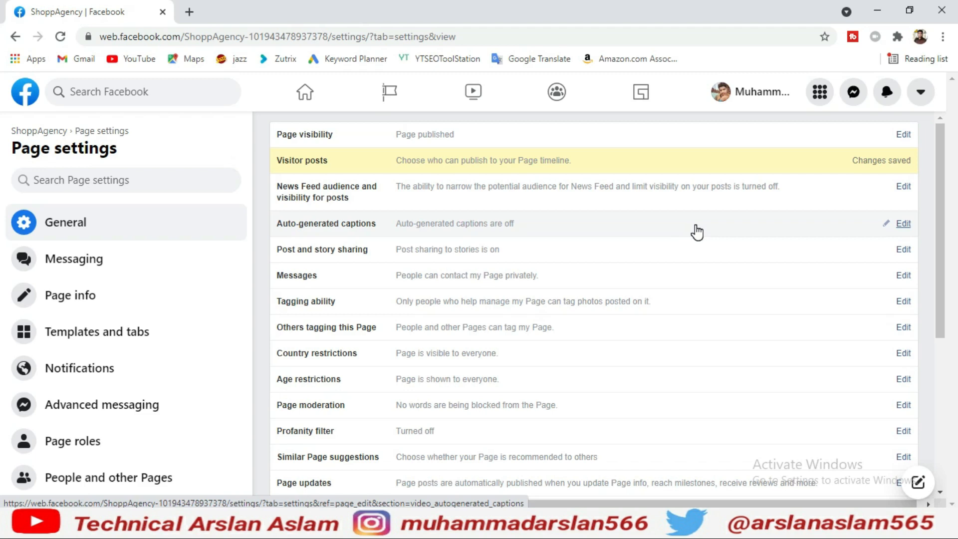
Step: Set Auto-generated captions to auto-generate captions for uploaded videos and save the setting
left_click(898, 225)
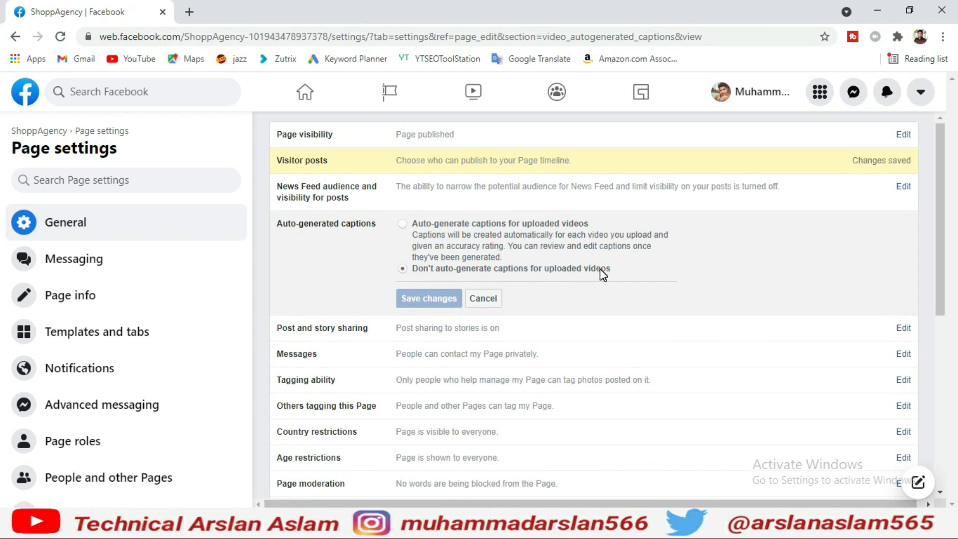
left_click(402, 224)
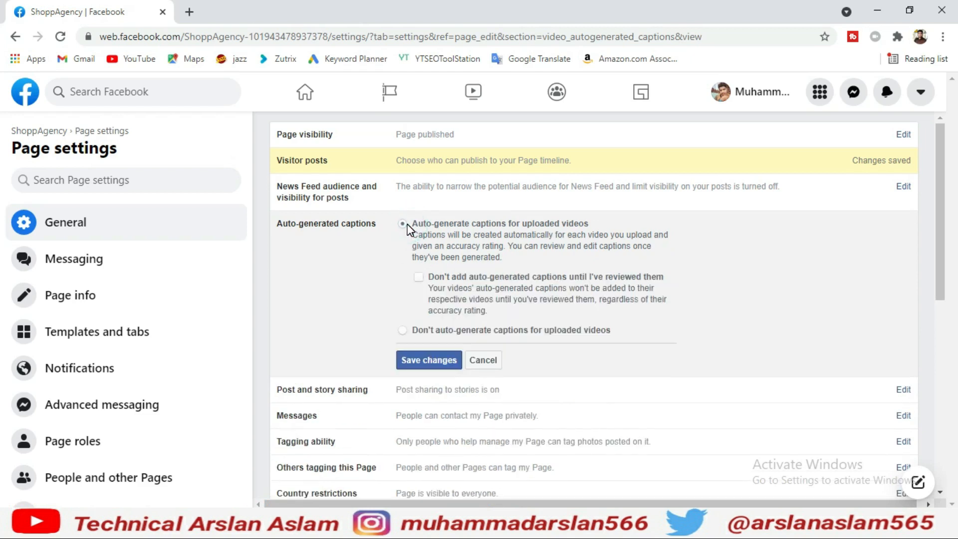
left_click(438, 366)
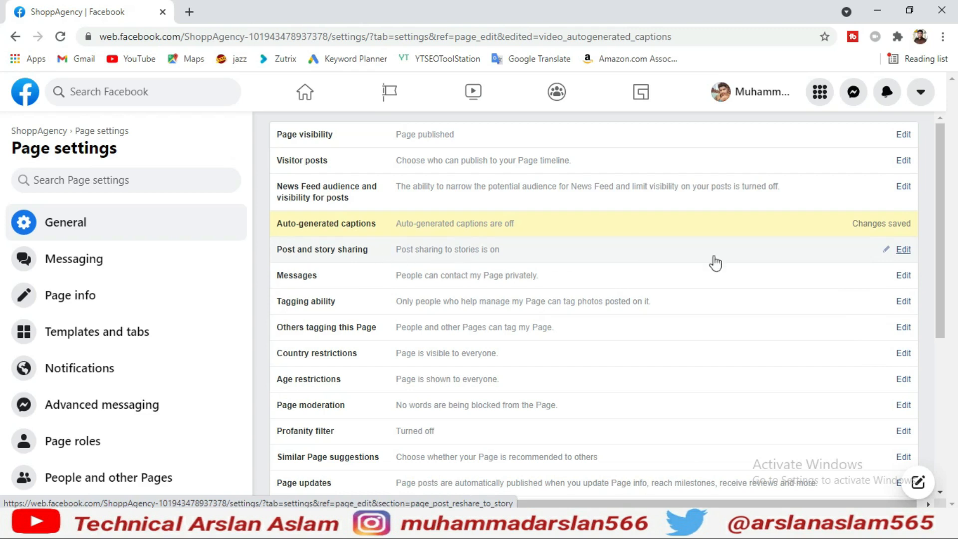
Step: Try Disable sharing to stories under Post and story sharing, restore Allow sharing to stories, and cancel the edit
left_click(906, 249)
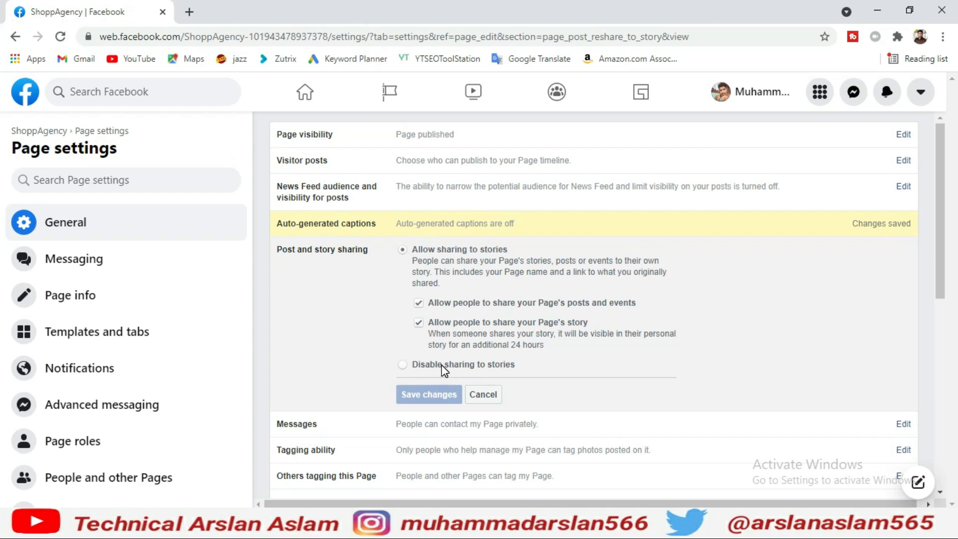
left_click(411, 367)
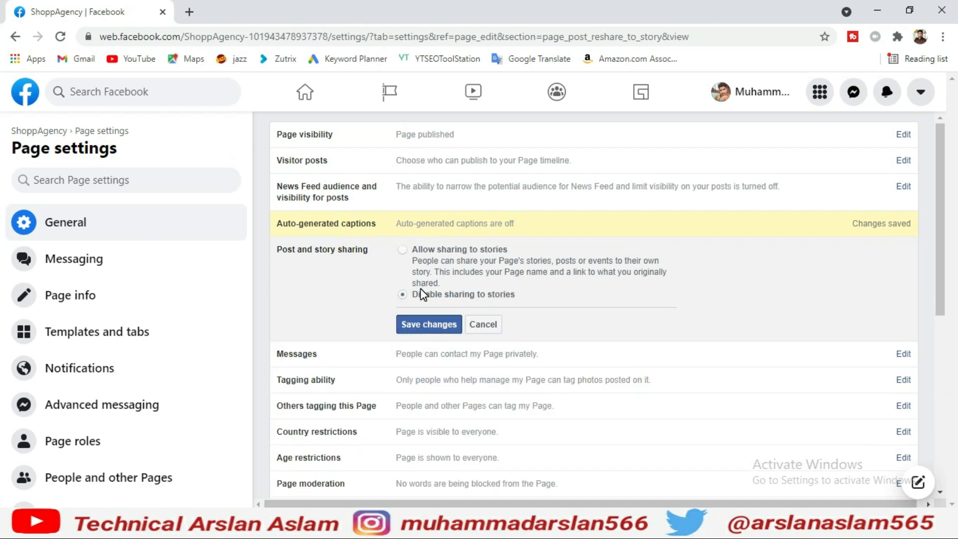
left_click(403, 249)
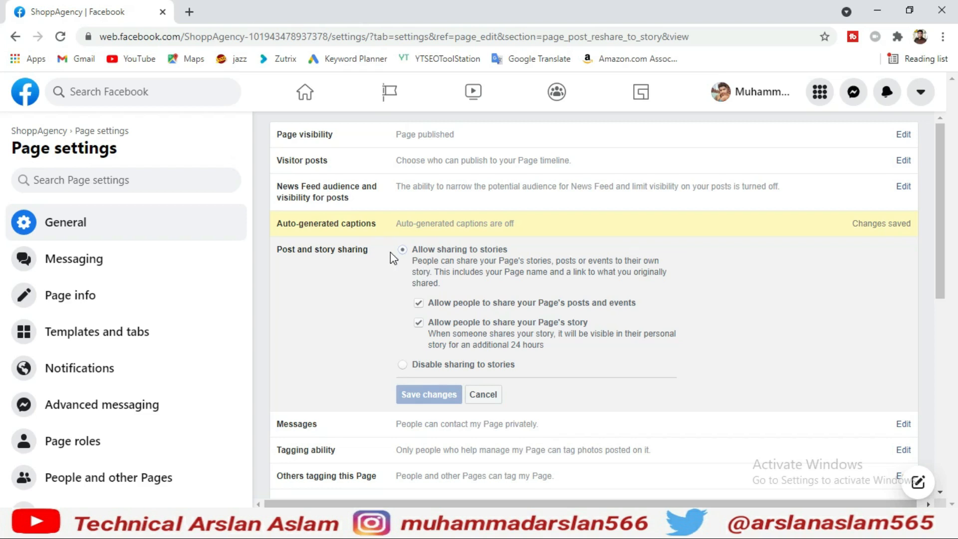
left_click(479, 395)
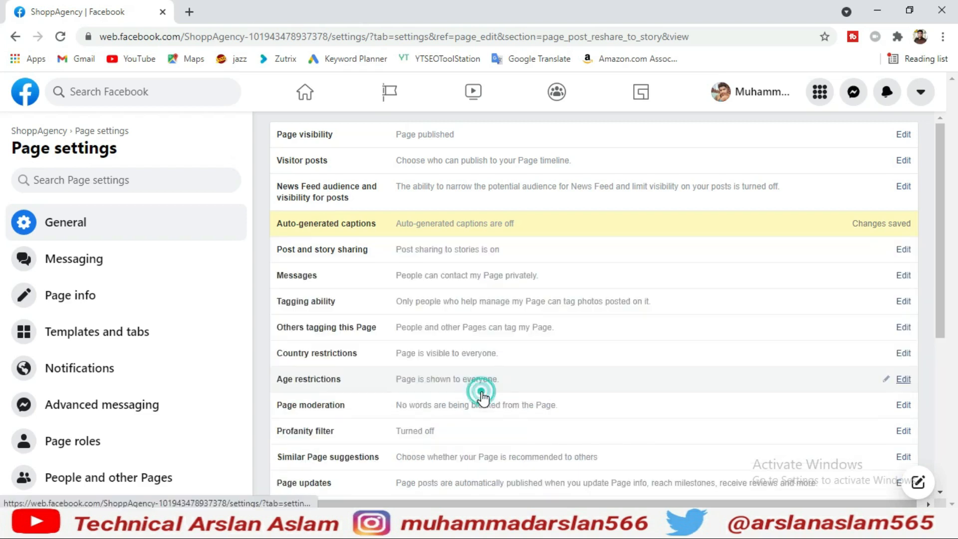
Step: Examine the Messages and Tagging ability options, closing each without saving
left_click(426, 282)
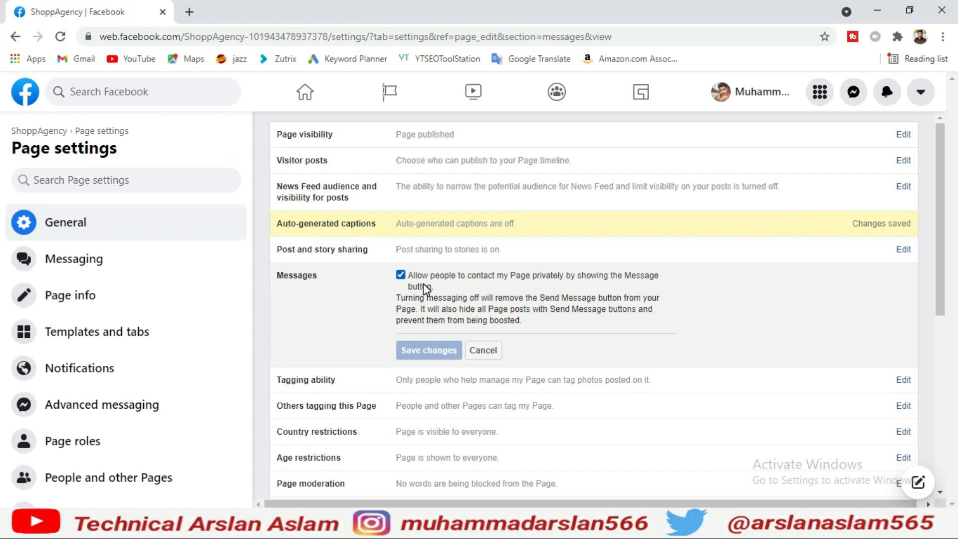
left_click(482, 352)
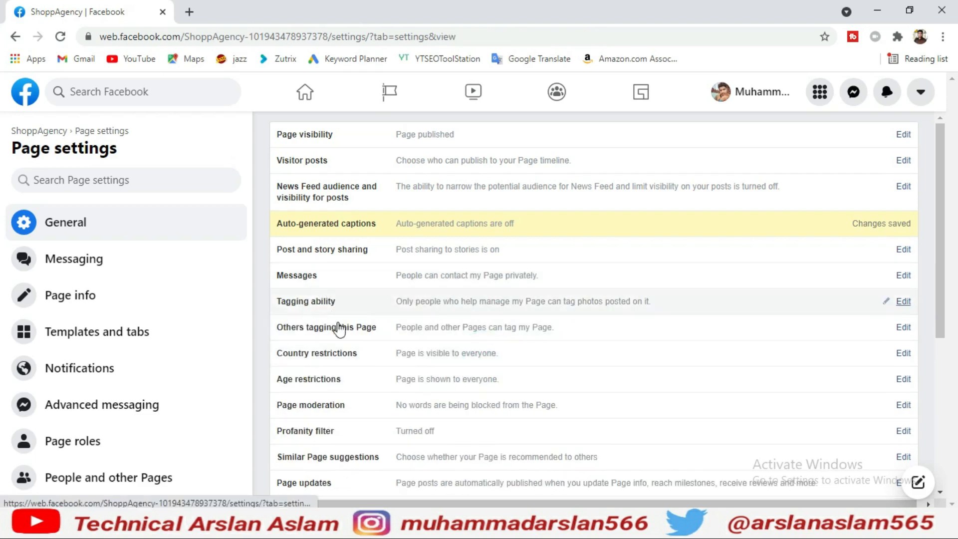
left_click(458, 302)
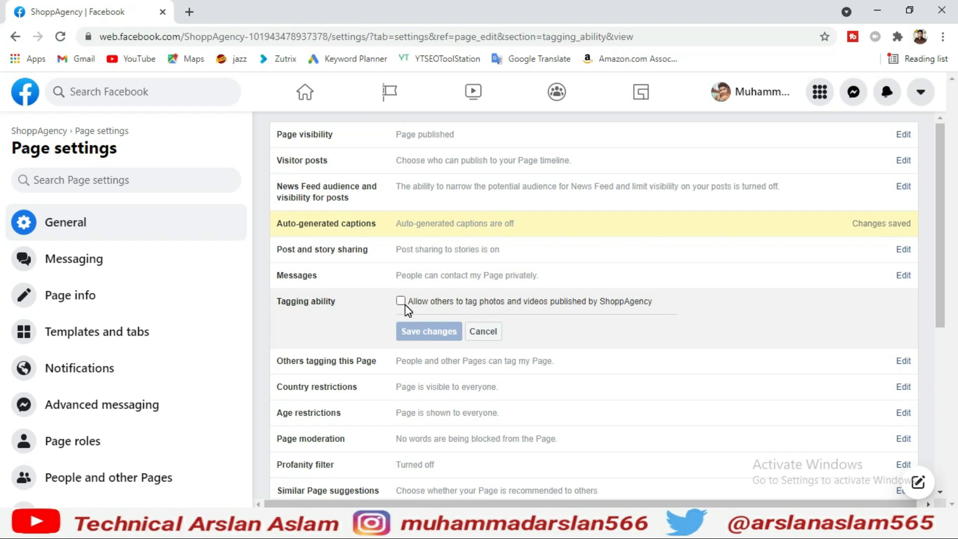
left_click(483, 331)
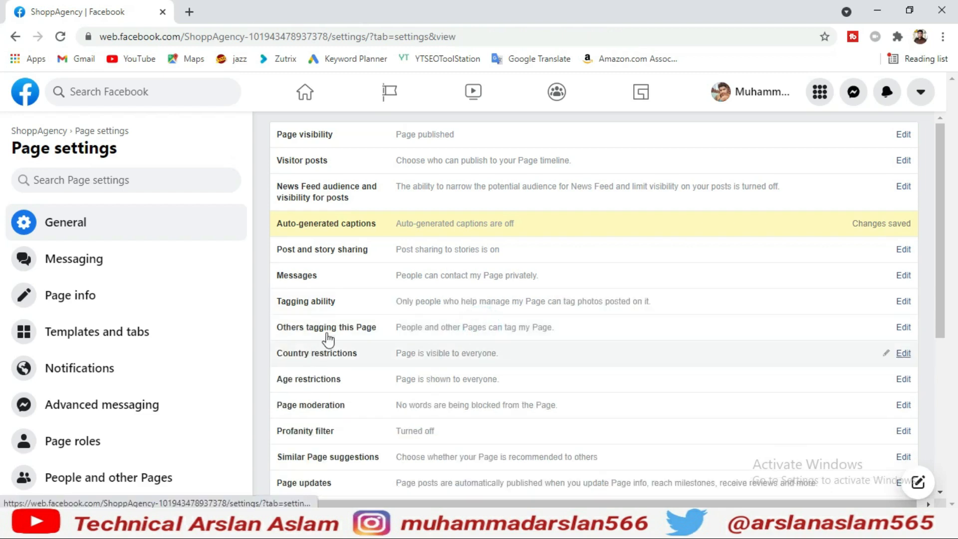
Step: Disallow people and other Pages from tagging ShoppAgency and save the change
left_click(419, 335)
left_click(401, 328)
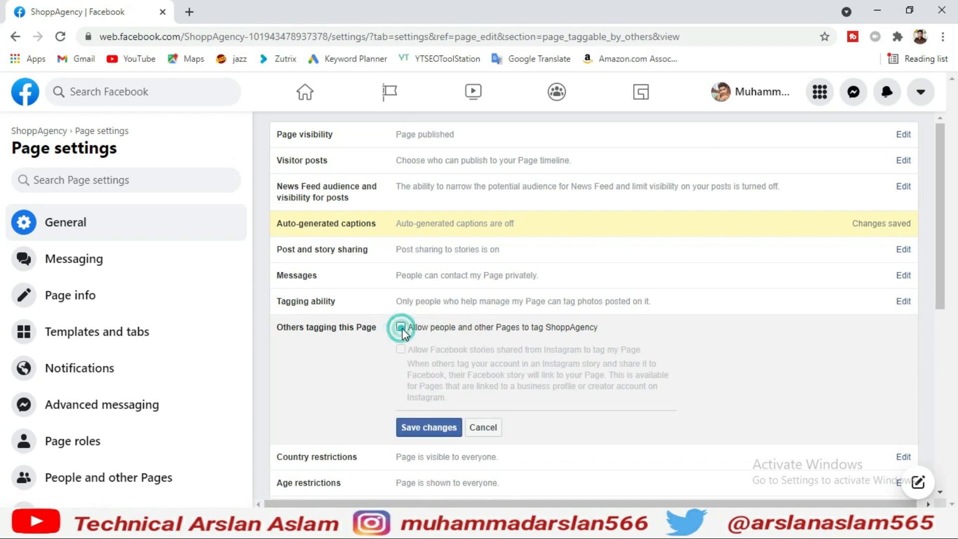
left_click(446, 428)
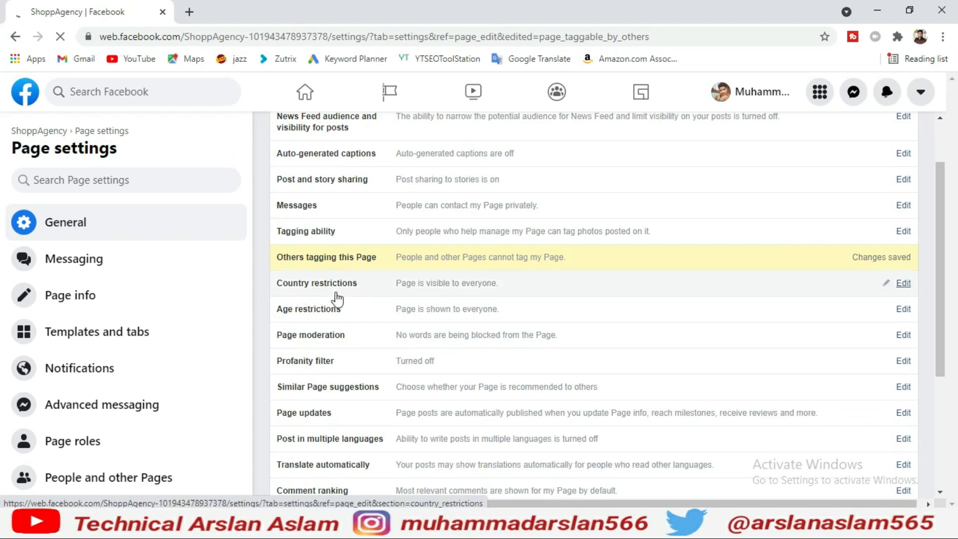
Step: Try Only show this Page to viewers in these countries under Country restrictions, and cancel the edit
left_click(439, 286)
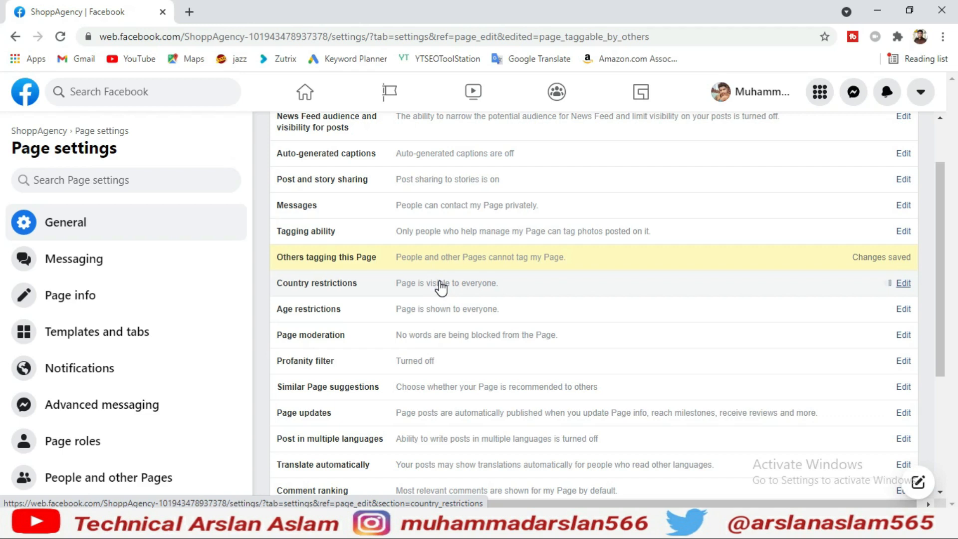
left_click(902, 283)
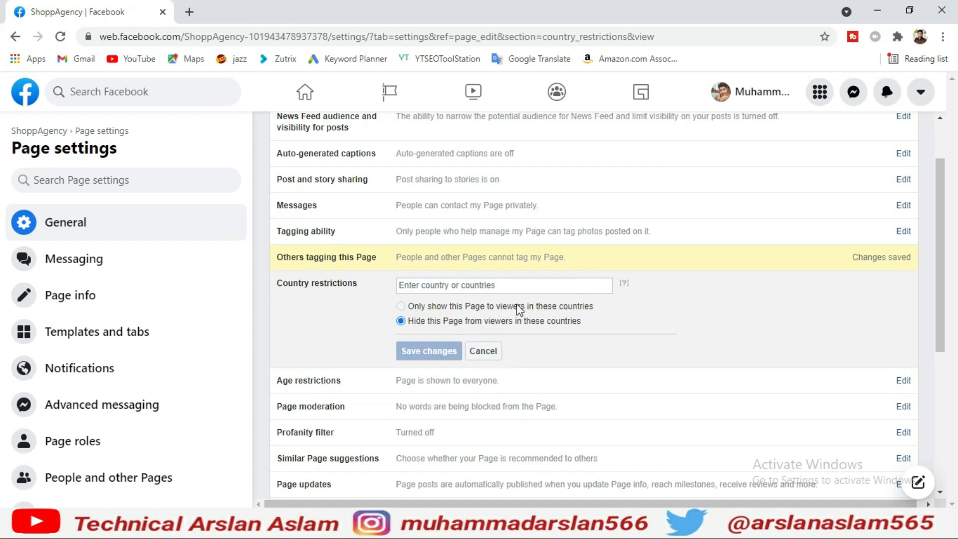
left_click(400, 305)
left_click(442, 287)
left_click(487, 352)
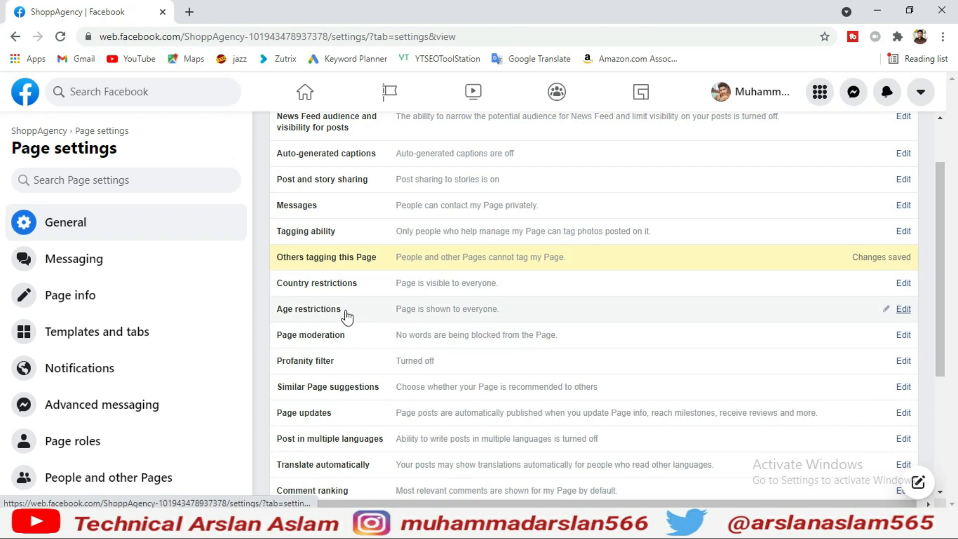
Step: Examine the Age restrictions choices for the Page without picking a different one
left_click(438, 315)
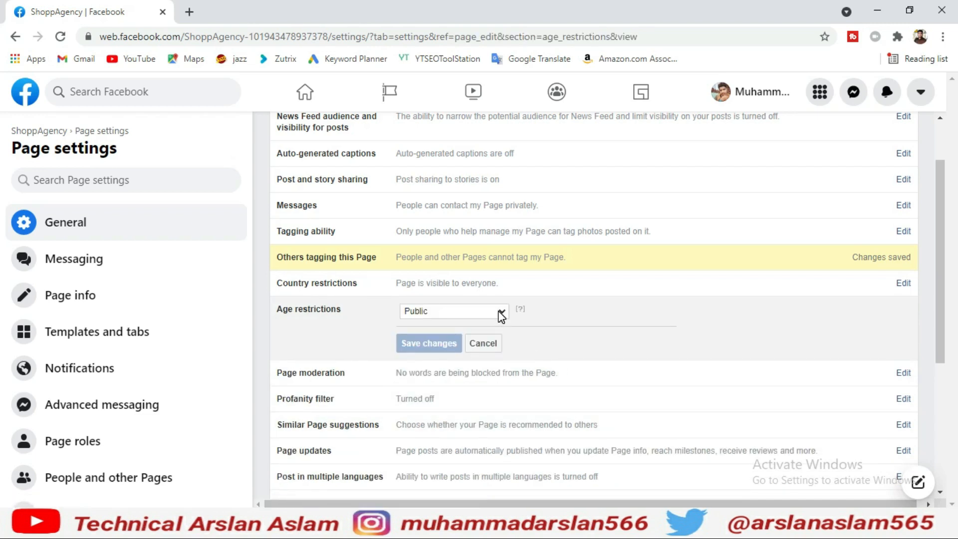
left_click(499, 312)
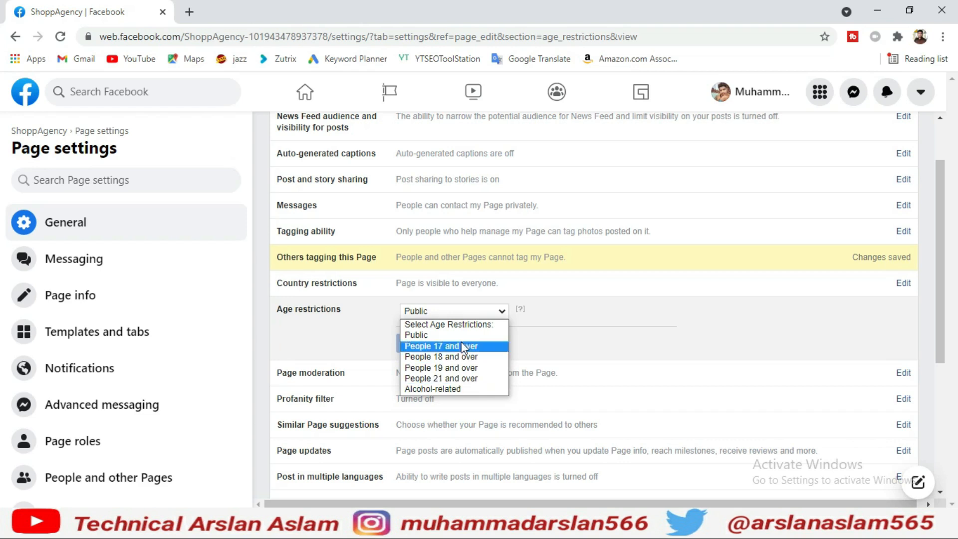
left_click(611, 309)
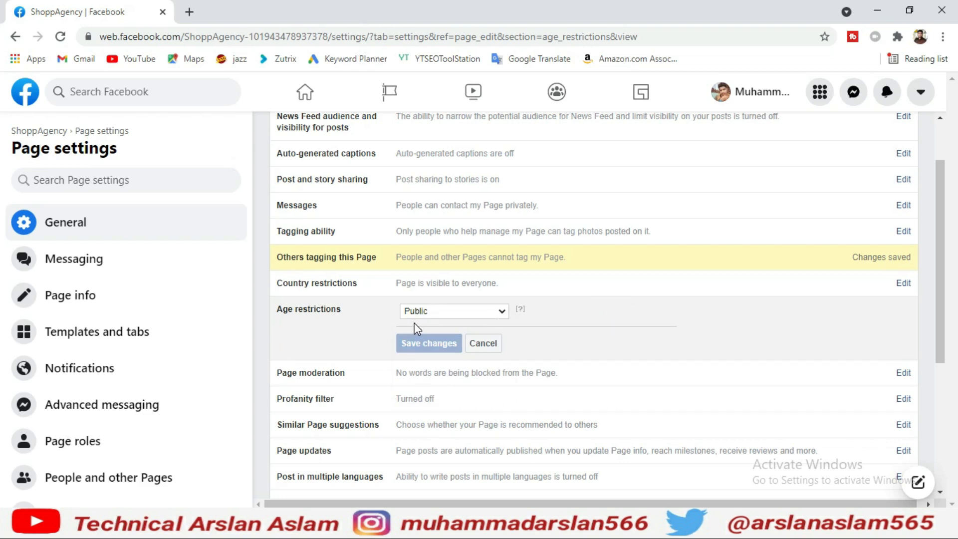
left_click(456, 310)
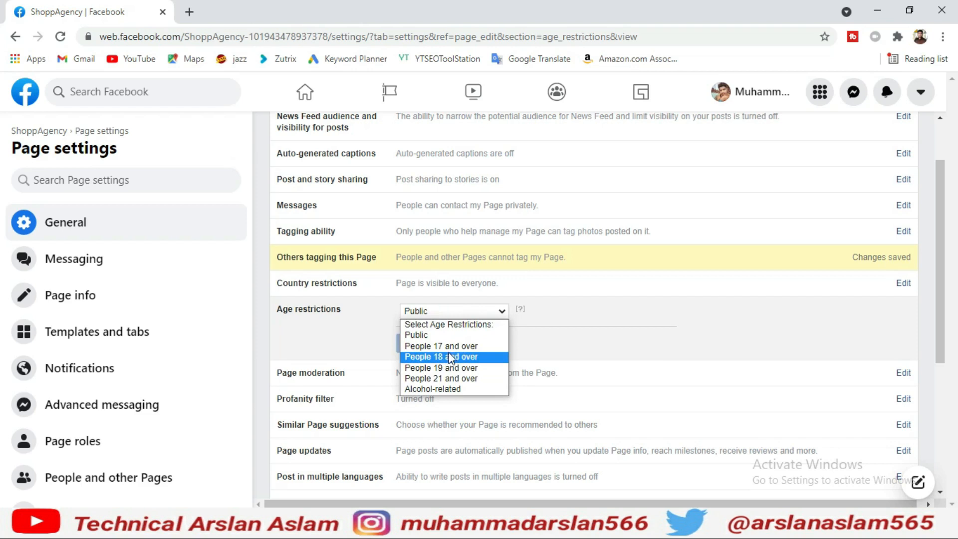
left_click(632, 313)
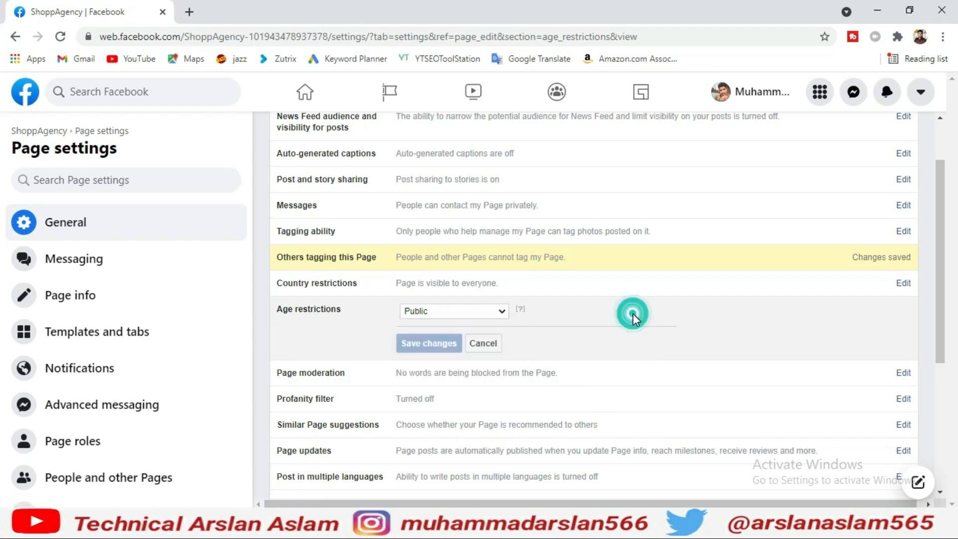
Step: Examine the Page moderation options for hiding words, phrases or emojis, and close them without saving
left_click(338, 373)
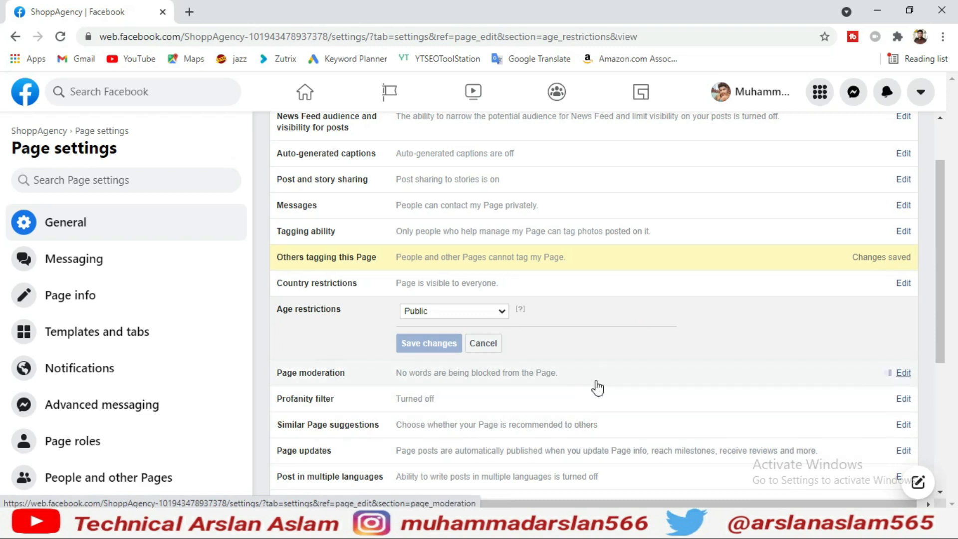
left_click(904, 374)
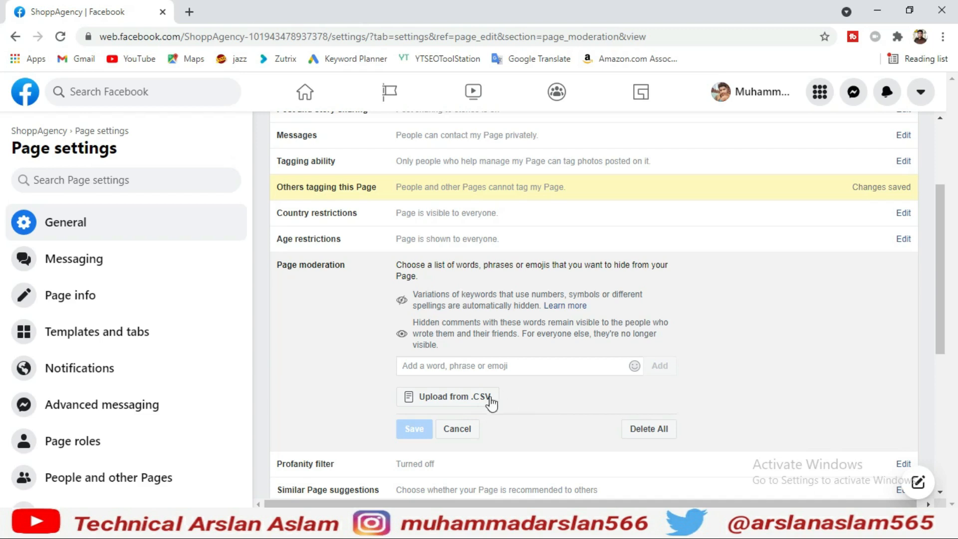
left_click(480, 366)
scroll(483, 367, "down", 1)
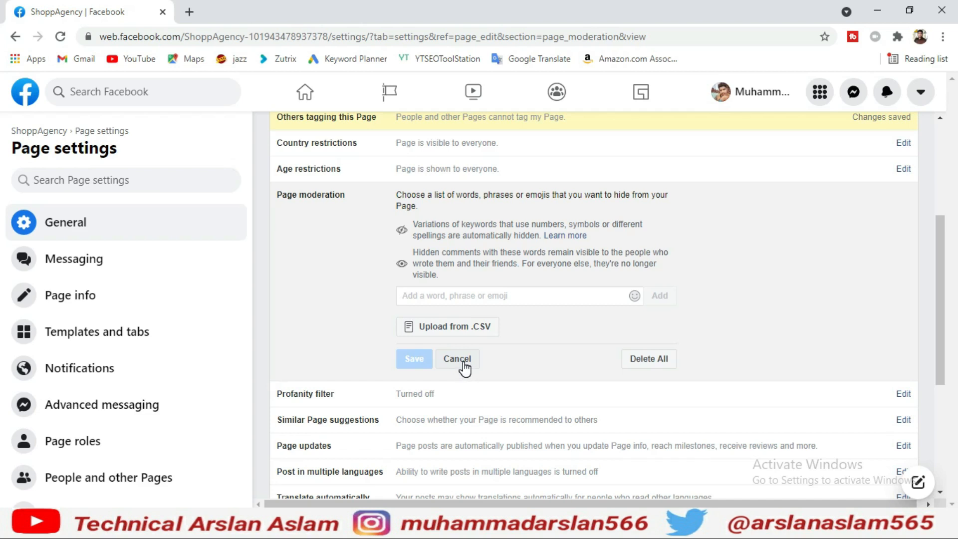
left_click(462, 363)
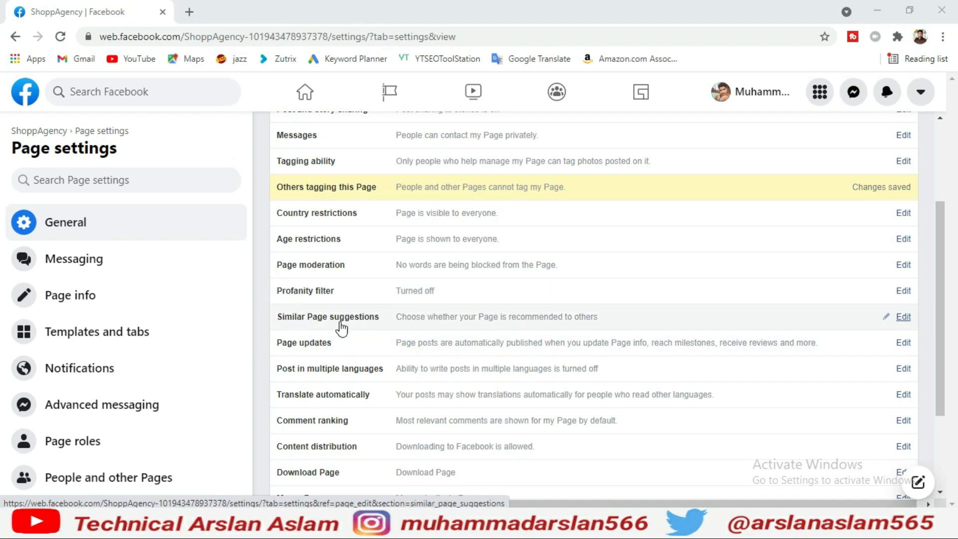
Step: Examine the Similar Page suggestions option and close it without saving, and open the Page updates option for review
left_click(422, 320)
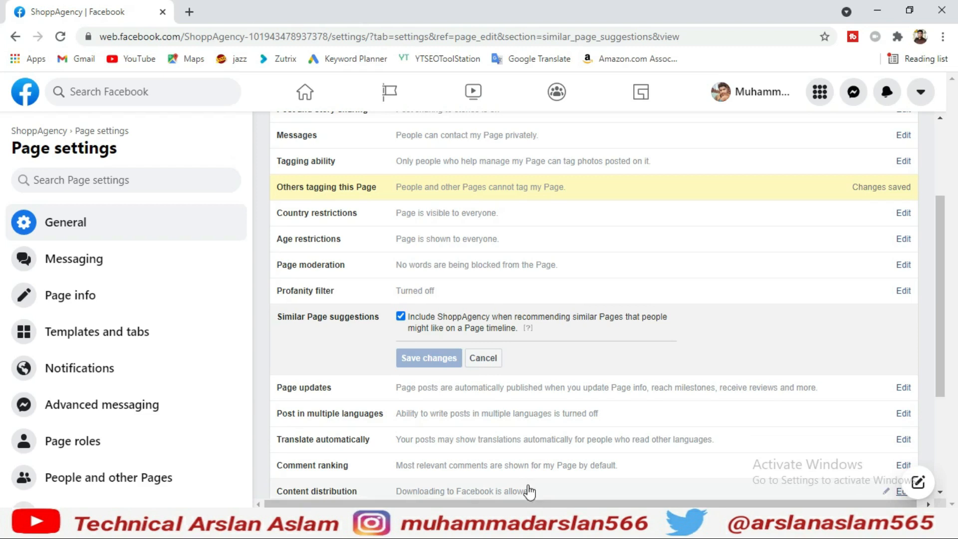
left_click(481, 362)
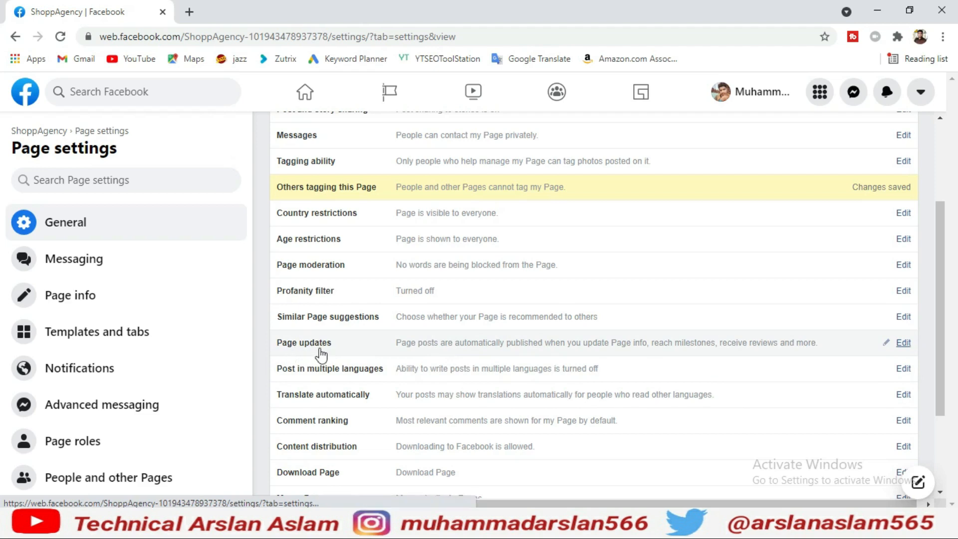
left_click(455, 350)
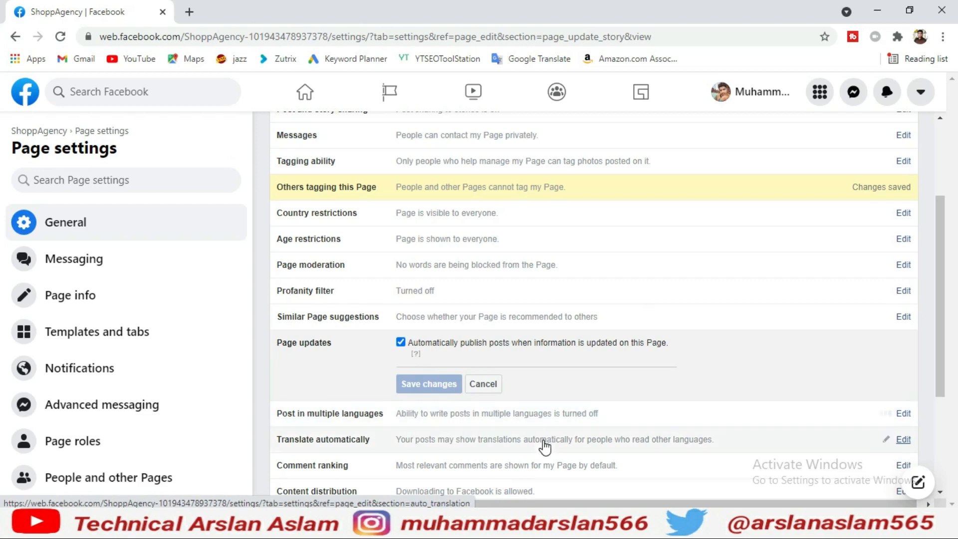
Step: Allow people who manage the Page to write posts in multiple languages and save the change
scroll(451, 289, "down", 2)
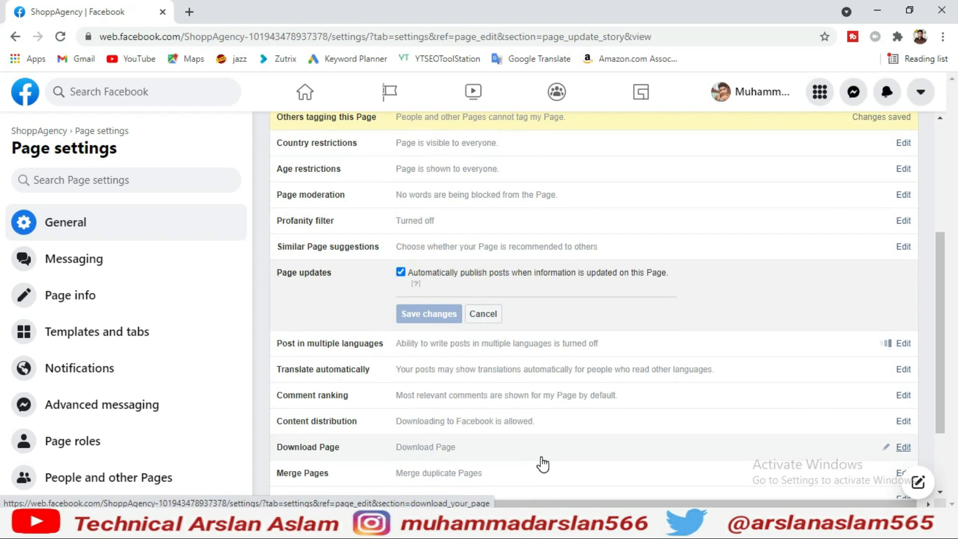
left_click(903, 343)
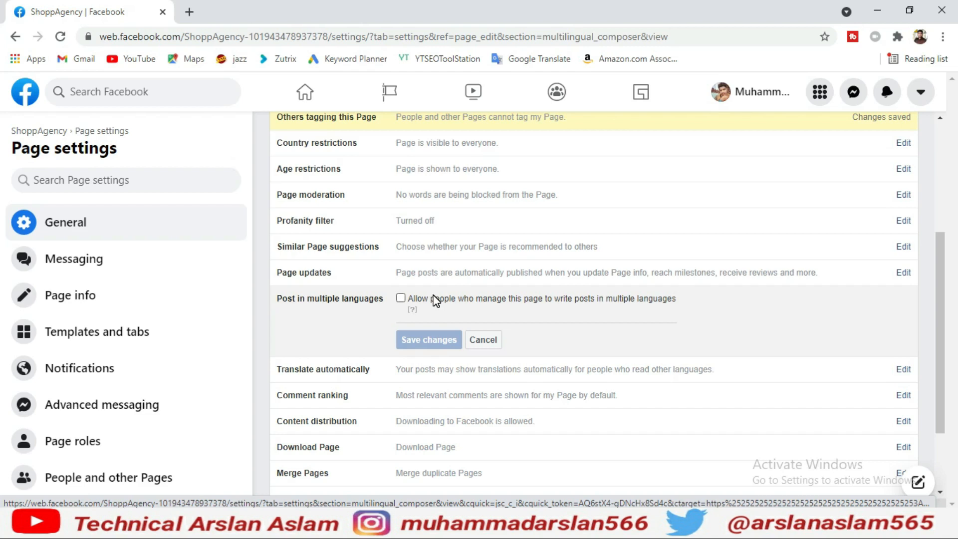
left_click(400, 299)
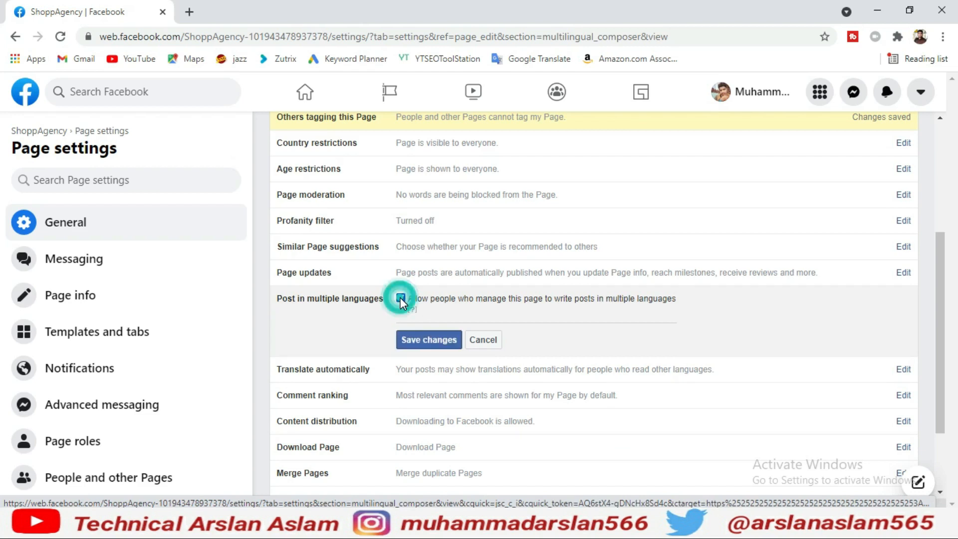
left_click(413, 344)
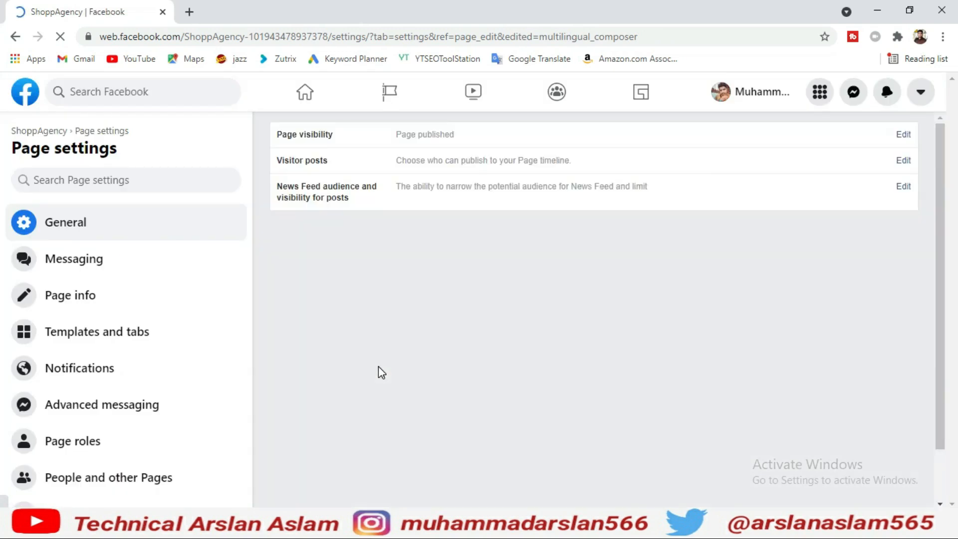
scroll(378, 367, "down", 3)
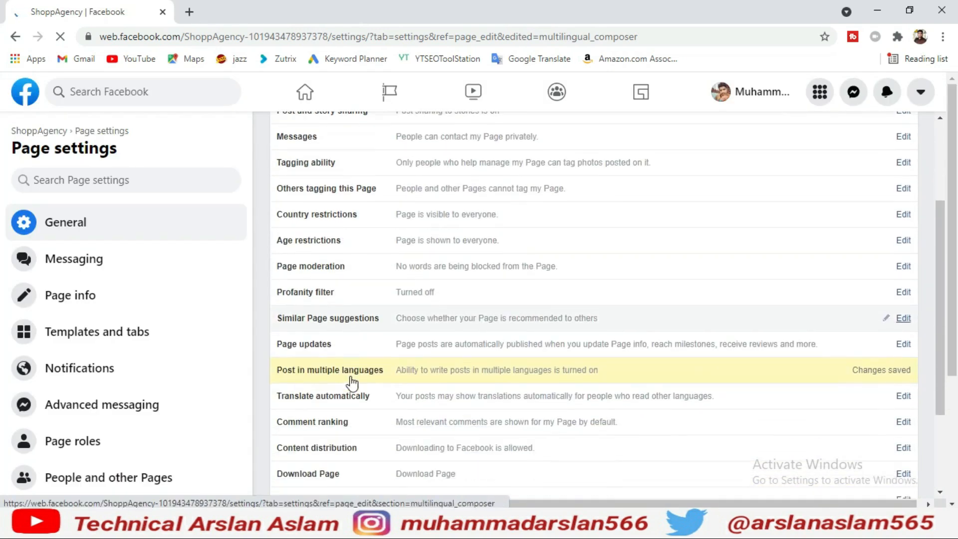
Step: Examine the Translate automatically option alongside the other General settings, and close it without saving
left_click(343, 388)
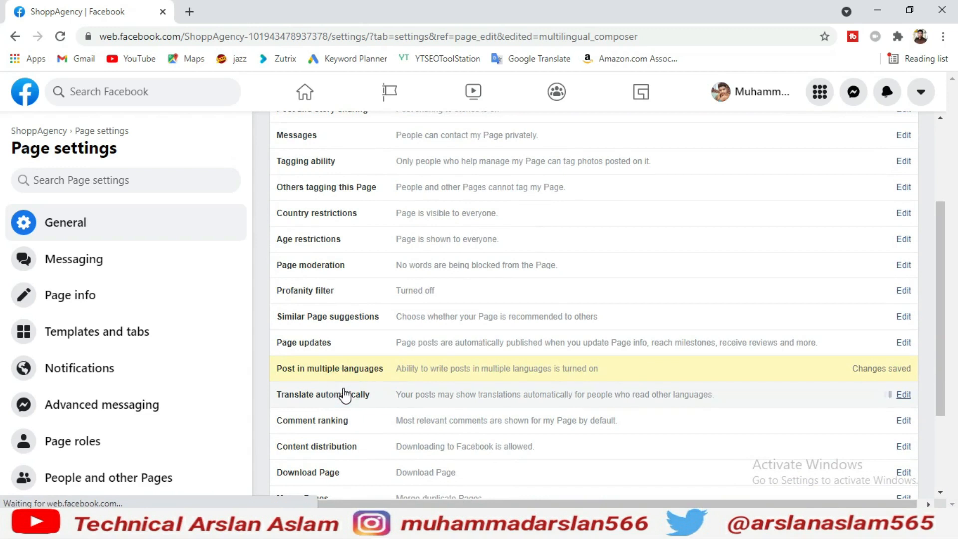
scroll(349, 389, "down", 3)
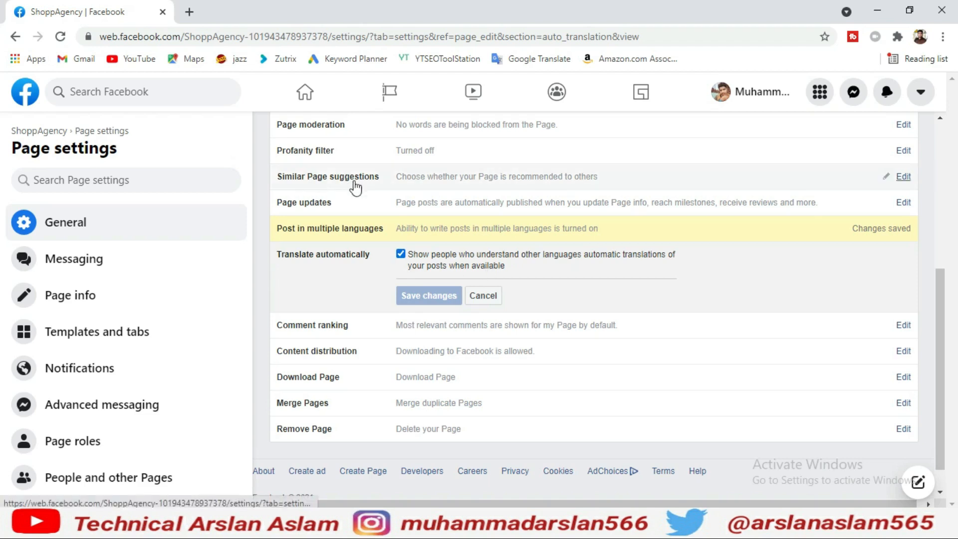
scroll(391, 246, "up", 4)
scroll(349, 269, "up", 2)
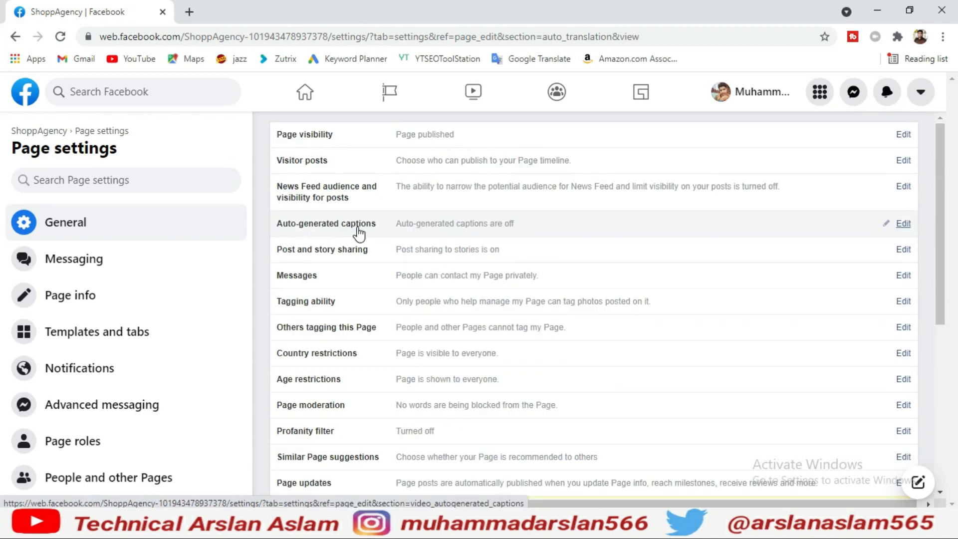
scroll(457, 279, "down", 5)
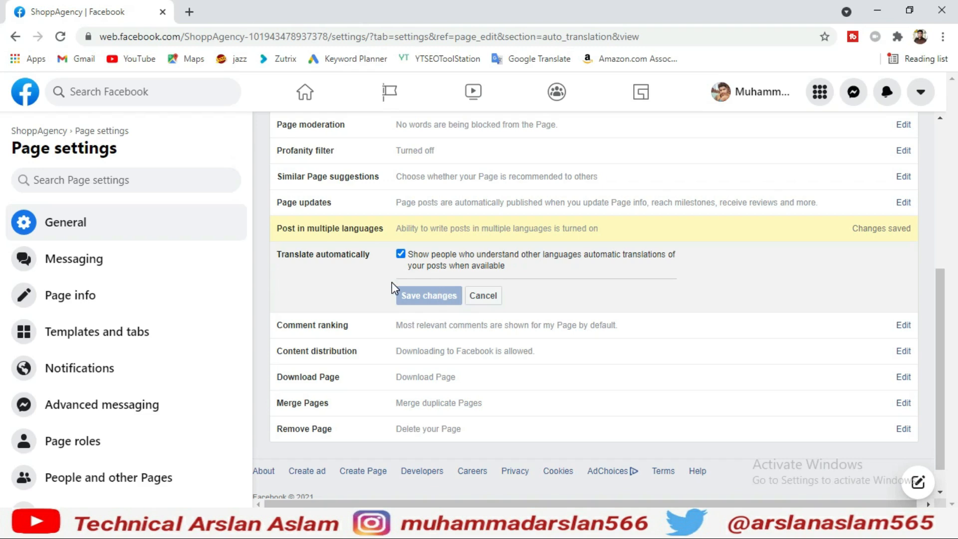
left_click(478, 297)
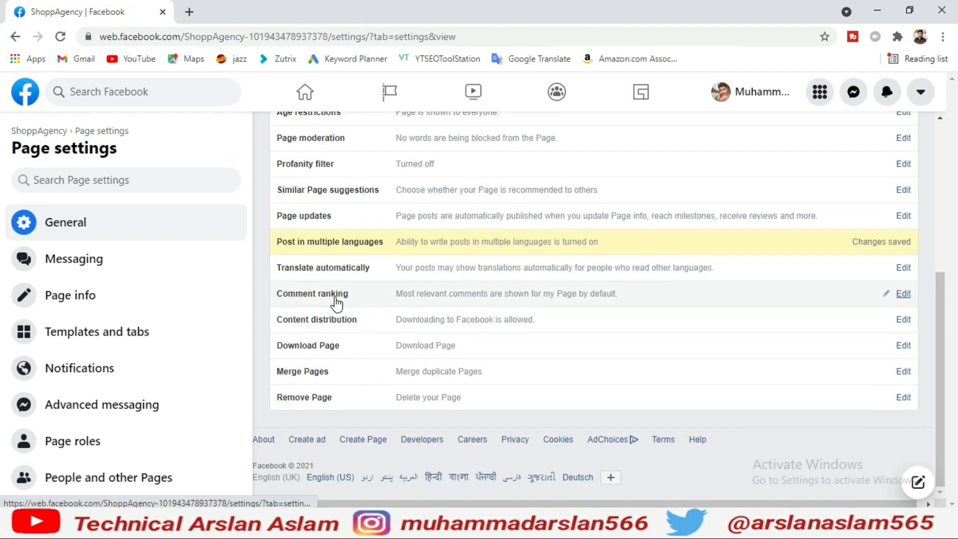
Step: Try disabling See most relevant comments by default under Comment ranking, re-enable it, and cancel the edit
left_click(406, 299)
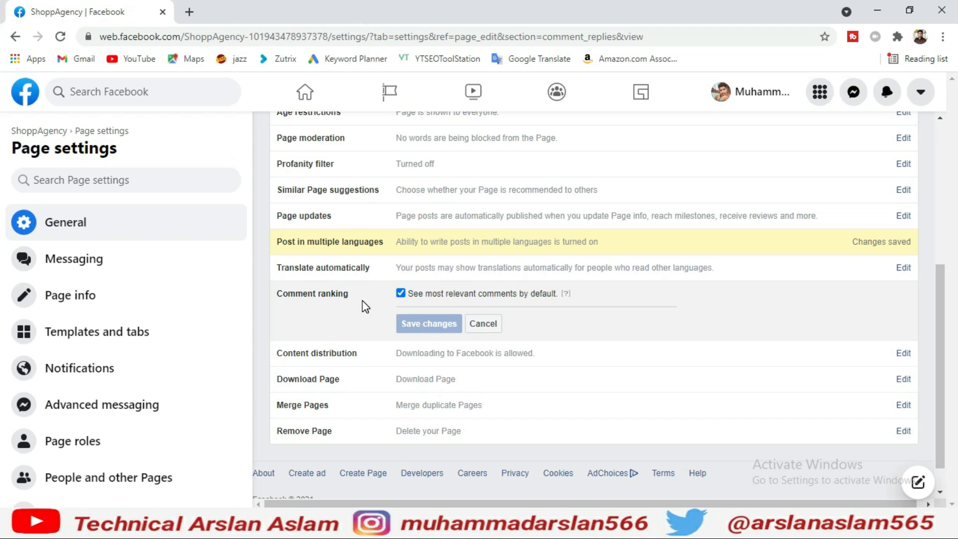
left_click(402, 292)
left_click(402, 292)
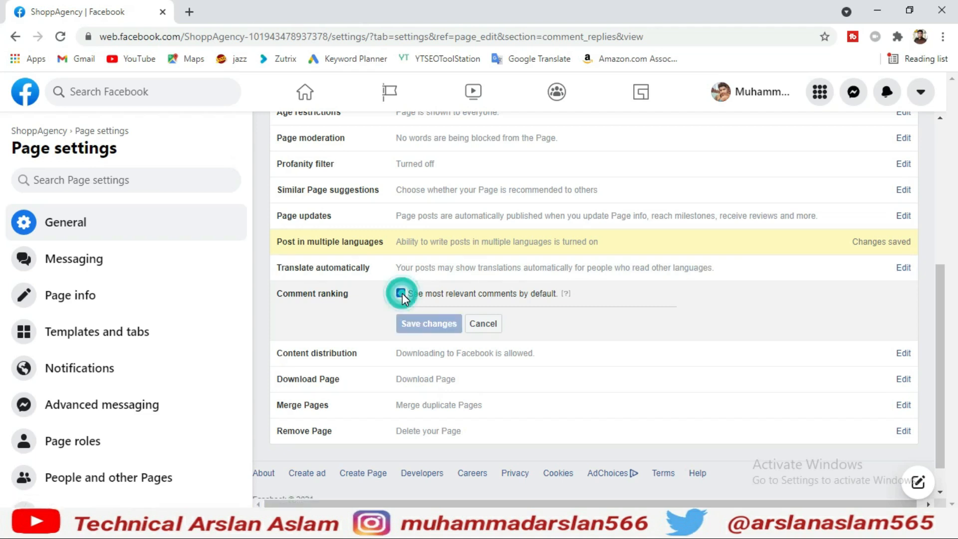
left_click(484, 325)
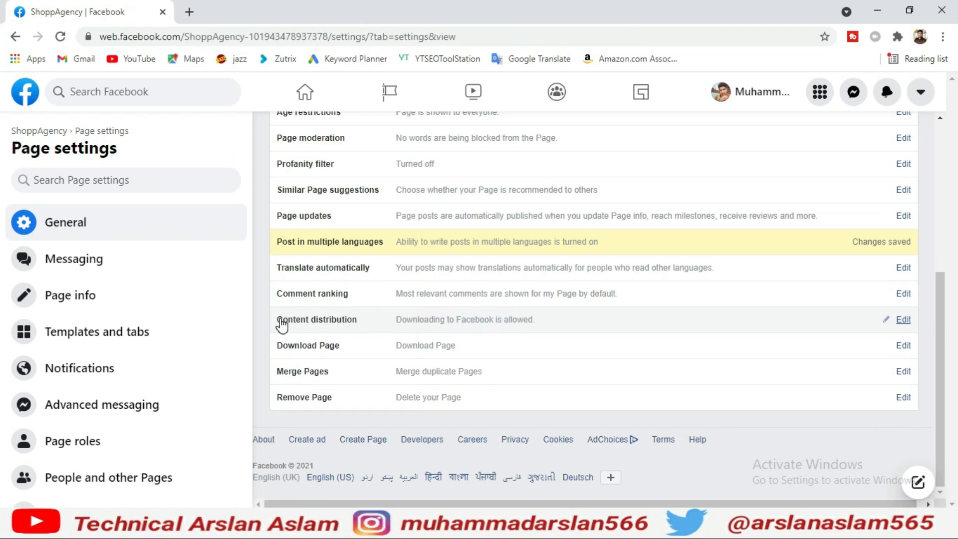
Step: Try Prohibit downloading to Facebook under Content distribution, disable it again, and cancel the edit
left_click(357, 321)
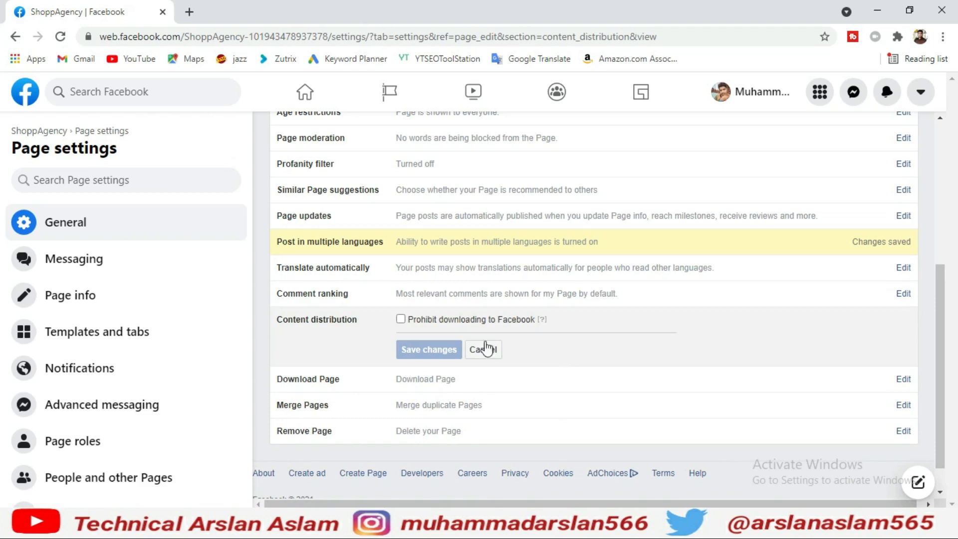
left_click(401, 318)
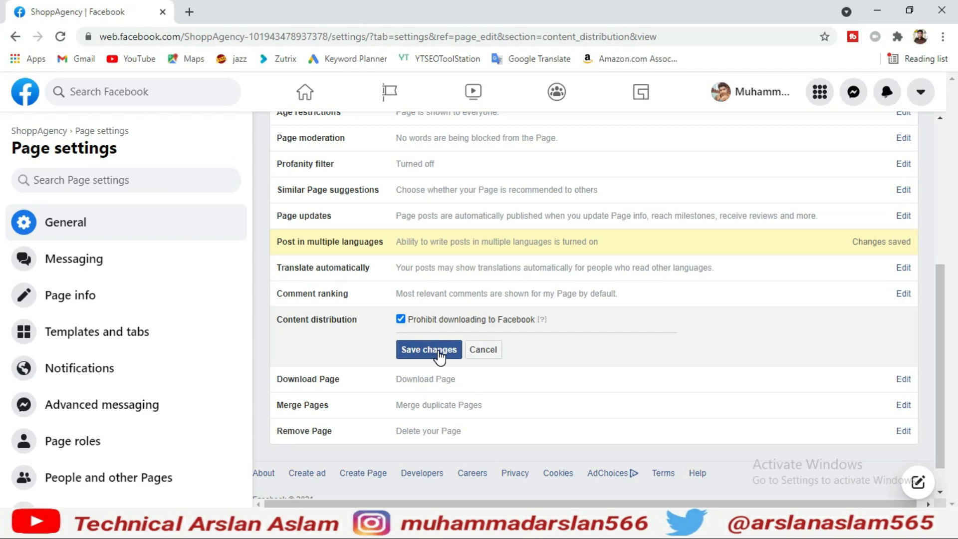
left_click(401, 318)
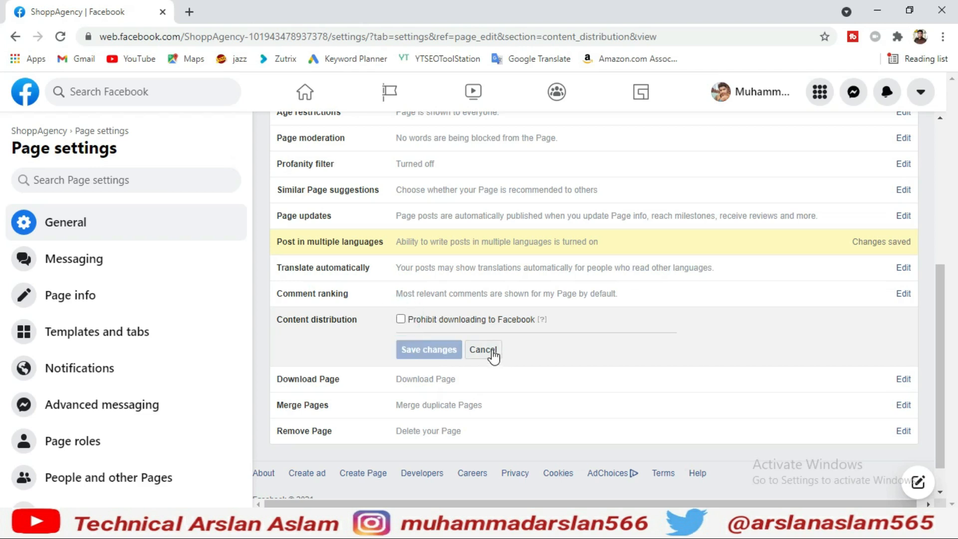
left_click(483, 349)
Step: Examine the Download Page and Content distribution options, and look back over the General settings list
left_click(422, 351)
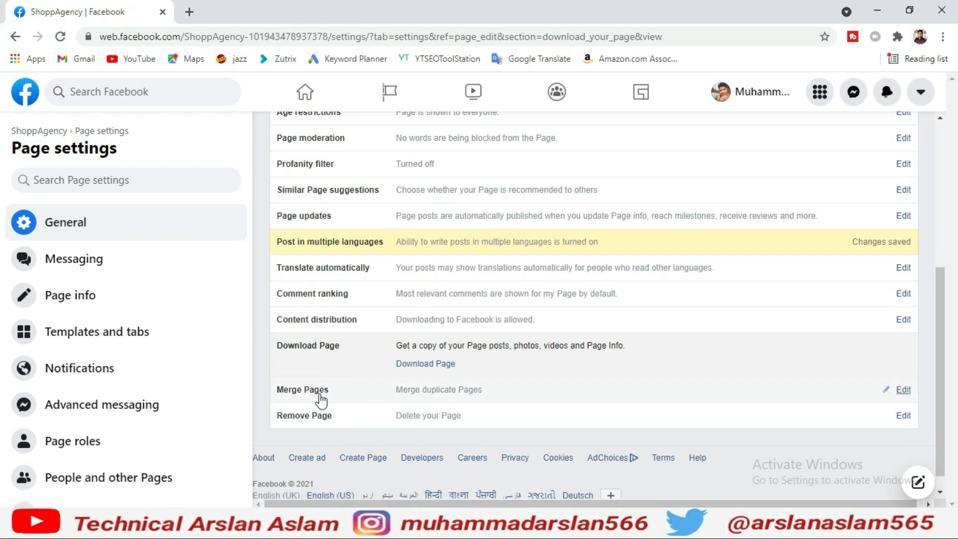
left_click(360, 326)
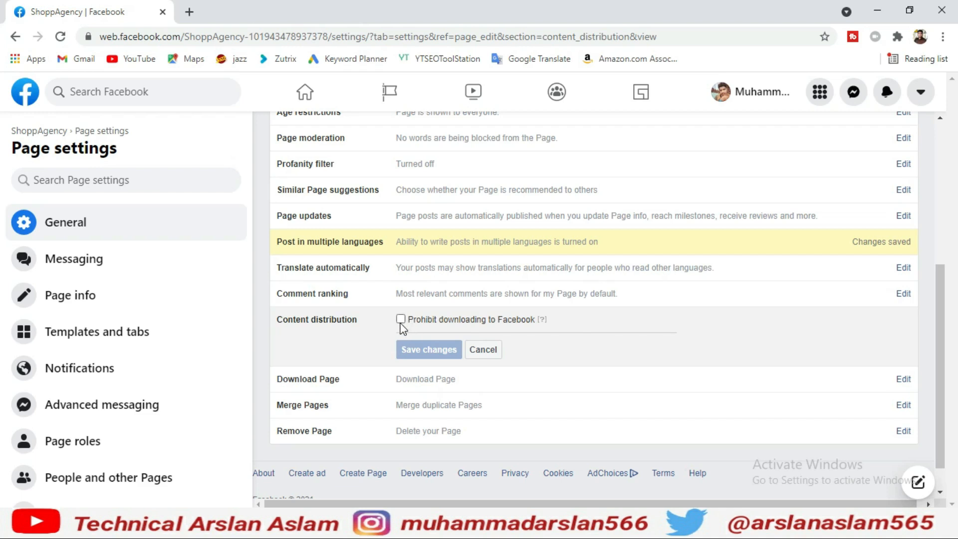
scroll(611, 295, "down", 1)
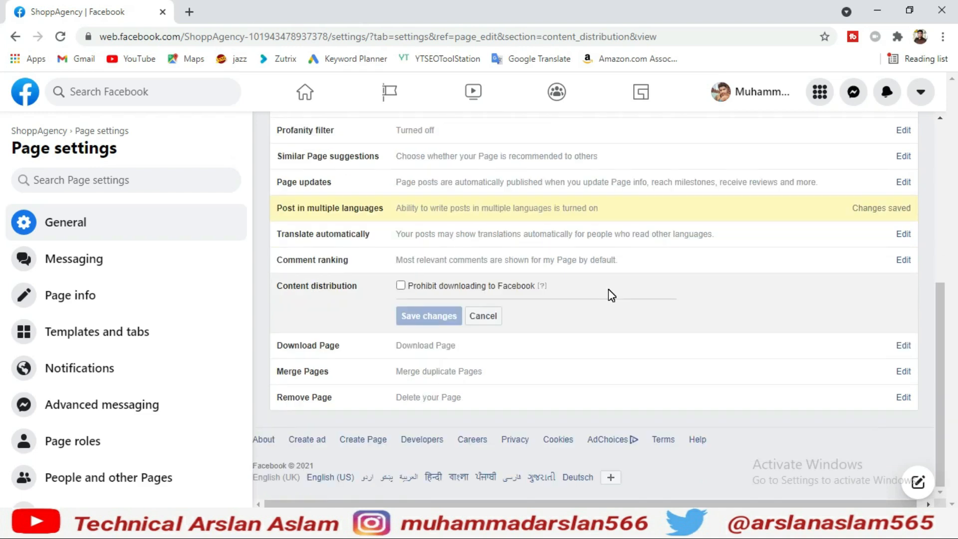
scroll(499, 416, "up", 8)
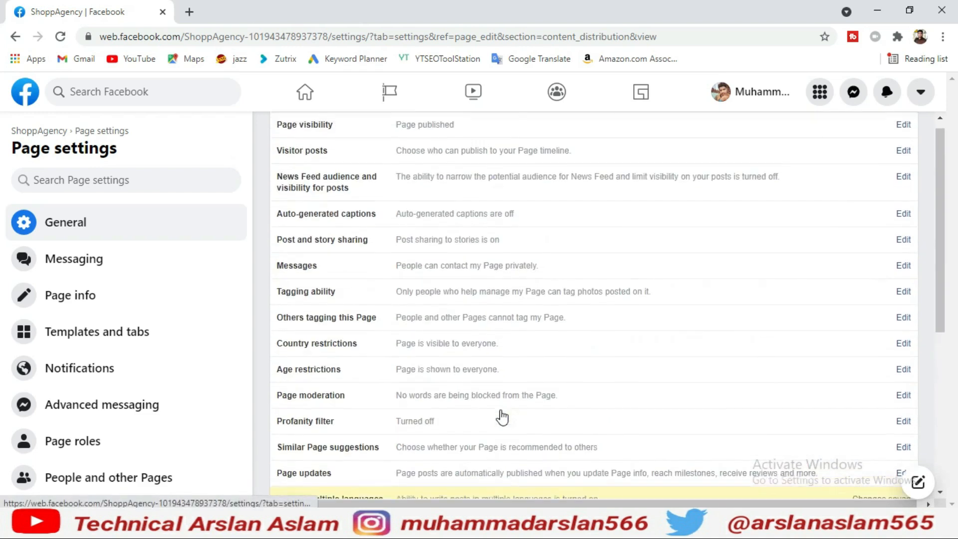